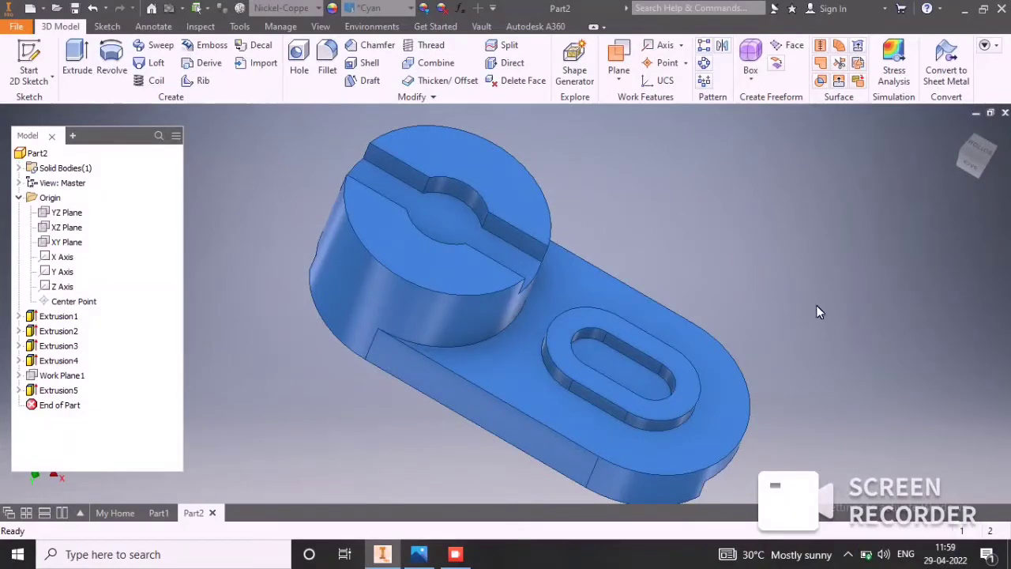
# - Orbit the finished bracket, view then close its reference drawing in Photos, and minimize Inventor
pyautogui.moveTo(718, 316); pyautogui.dragTo(710, 262, button='middle')
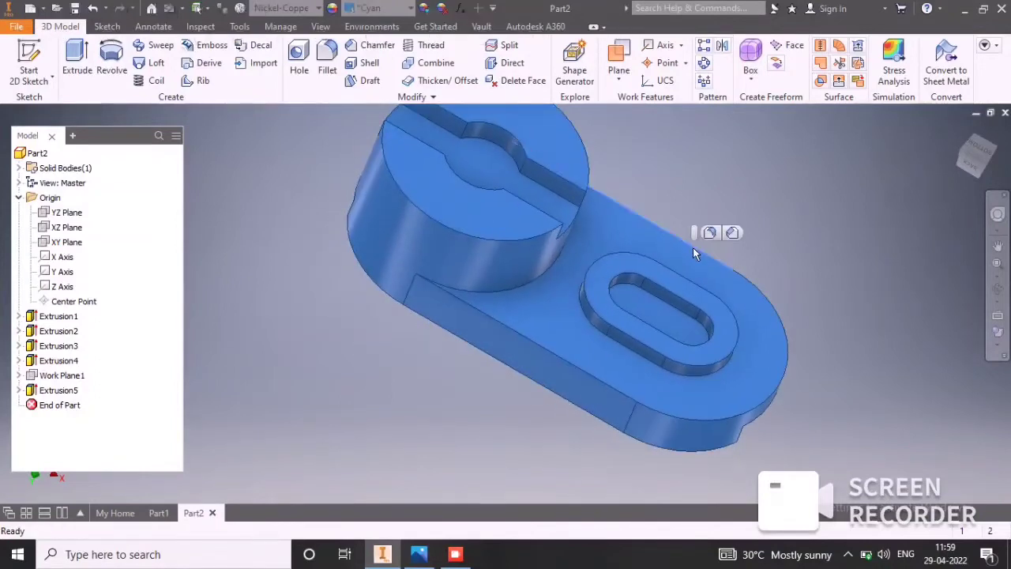
pyautogui.moveTo(813, 233)
pyautogui.keyDown('shift'); pyautogui.mouseDown(button='middle')
pyautogui.moveTo(729, 348)
pyautogui.moveTo(750, 409)
pyautogui.mouseUp(button='middle'); pyautogui.keyUp('shift')
pyautogui.click(424, 557)
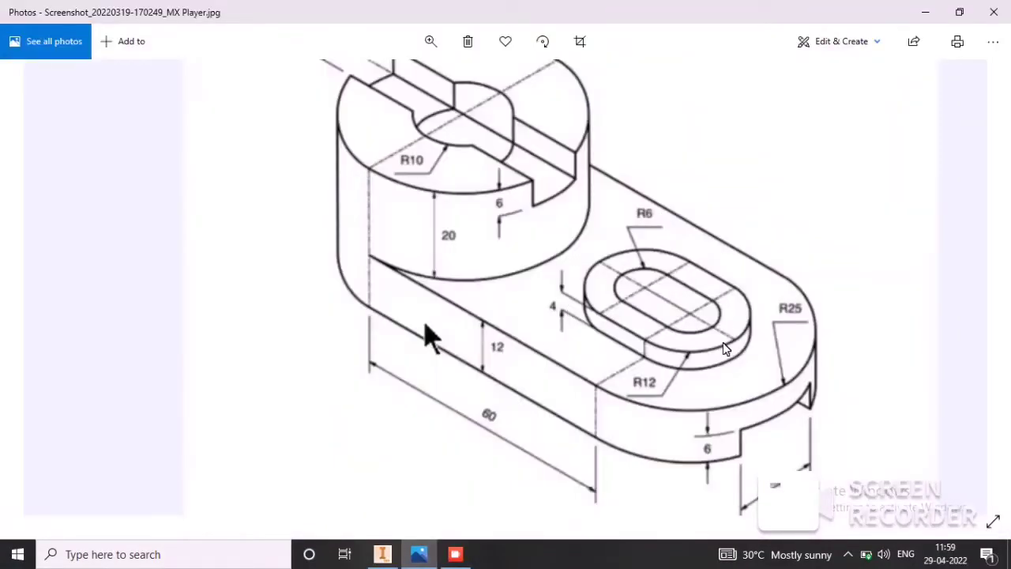
pyautogui.click(993, 12)
pyautogui.click(383, 554)
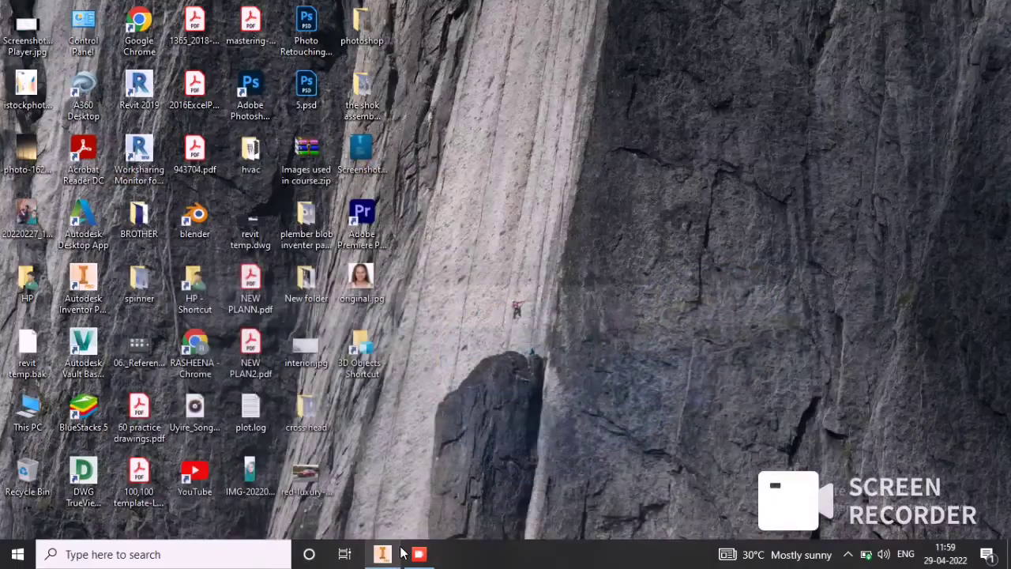
# - Create new part Part3 from the Metric Standard (mm).ipt template, accepting the style conflict
pyautogui.click(382, 554)
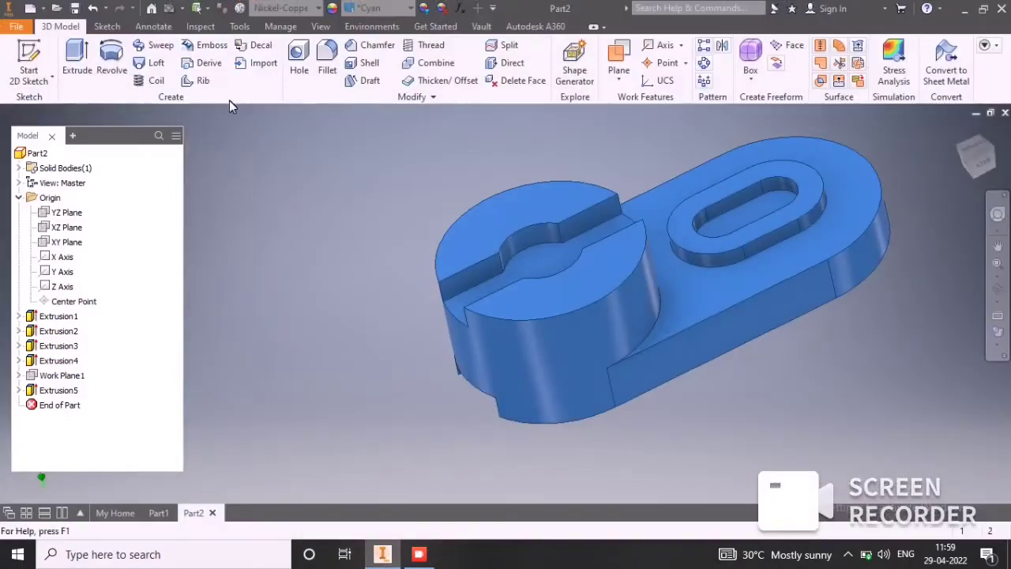
pyautogui.click(24, 27)
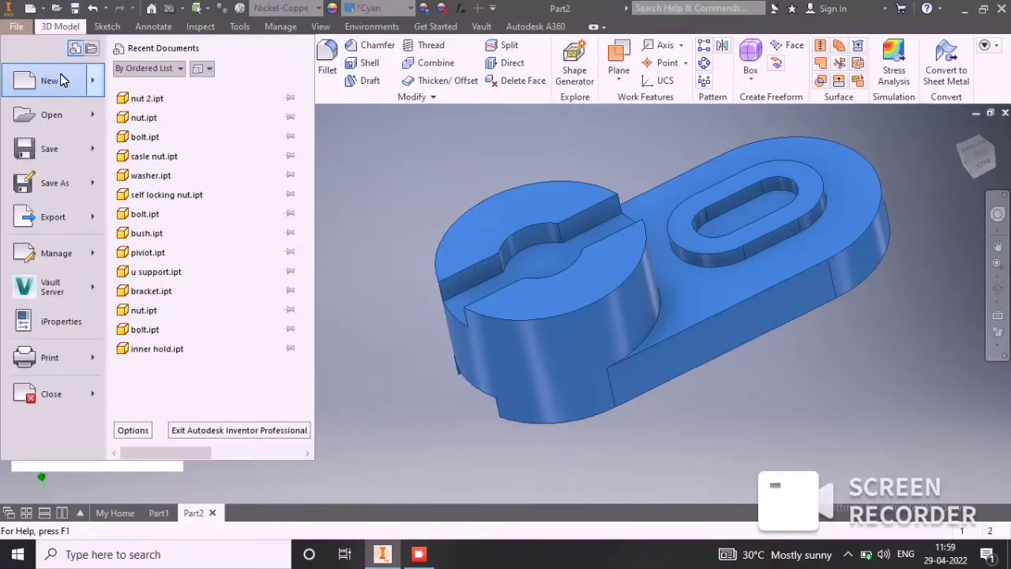
pyautogui.click(63, 79)
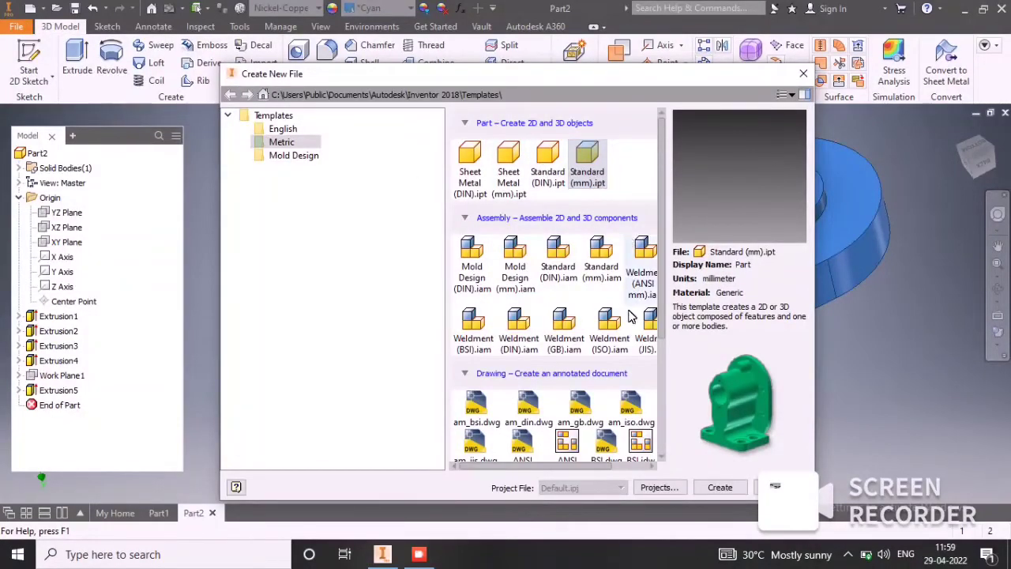
pyautogui.click(715, 488)
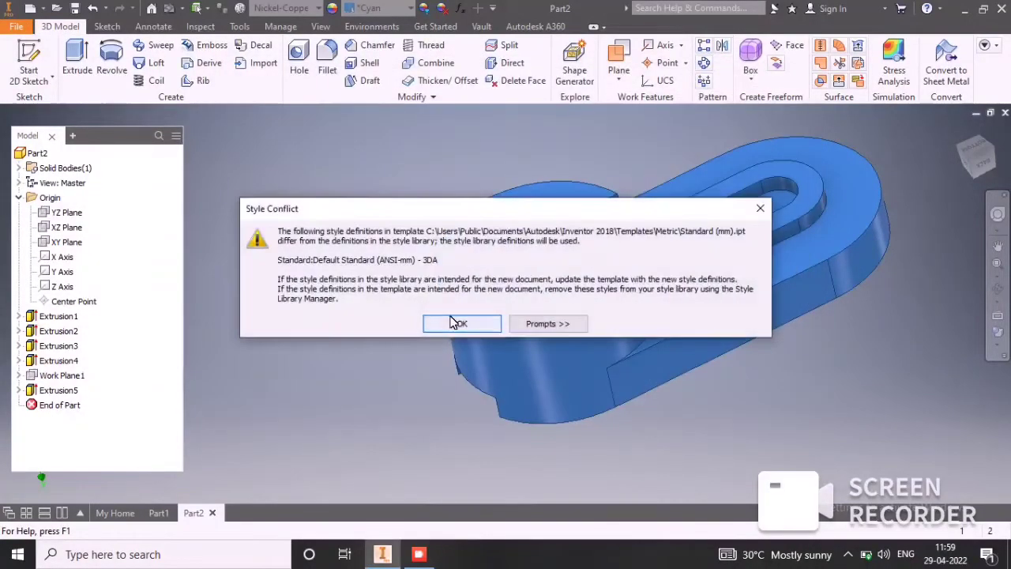
pyautogui.click(460, 328)
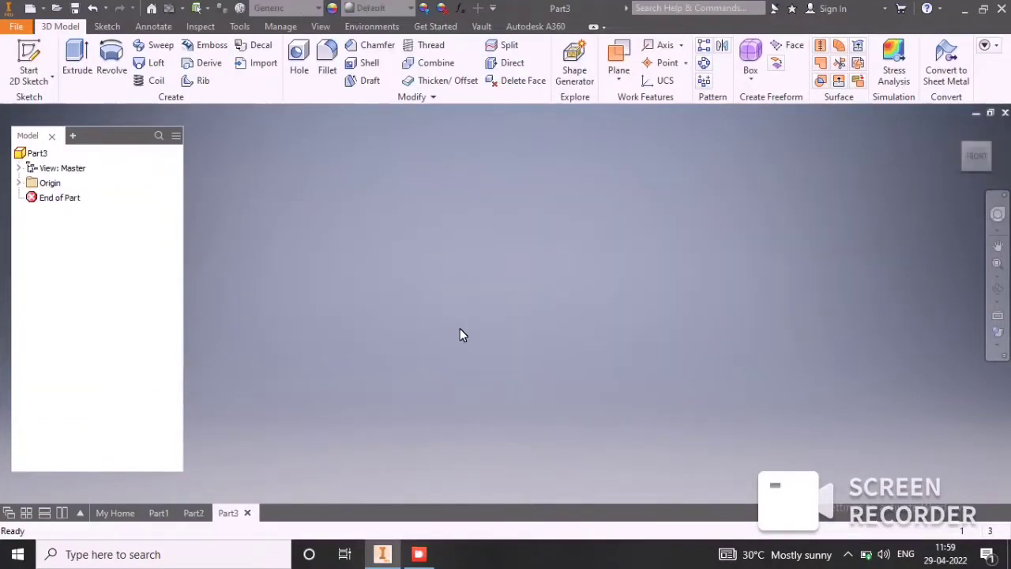
pyautogui.click(14, 51)
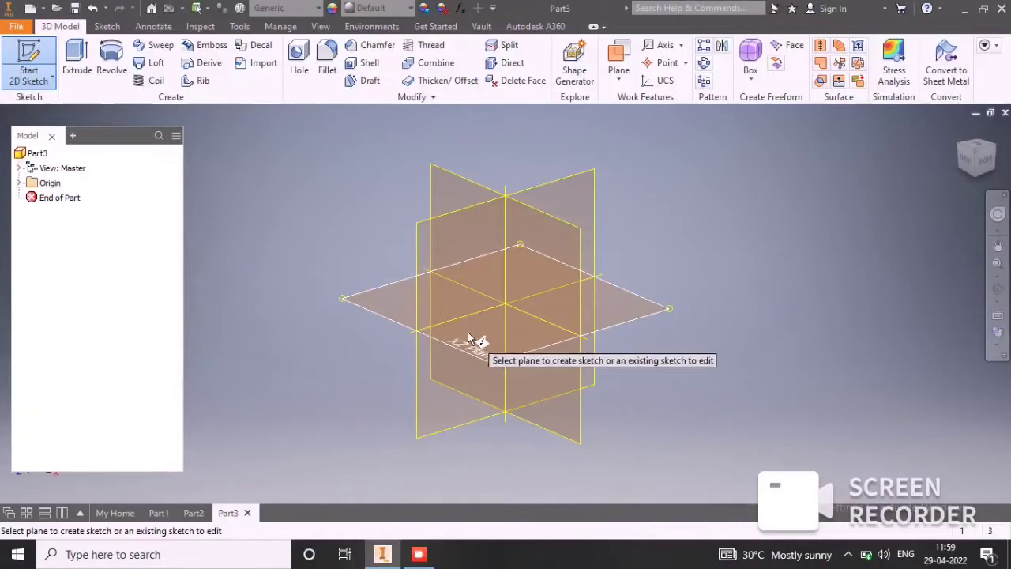
# - On the XY plane, sketch a center-to-center slot from the origin, 60 mm long and 25 mm wide
pyautogui.click(442, 177)
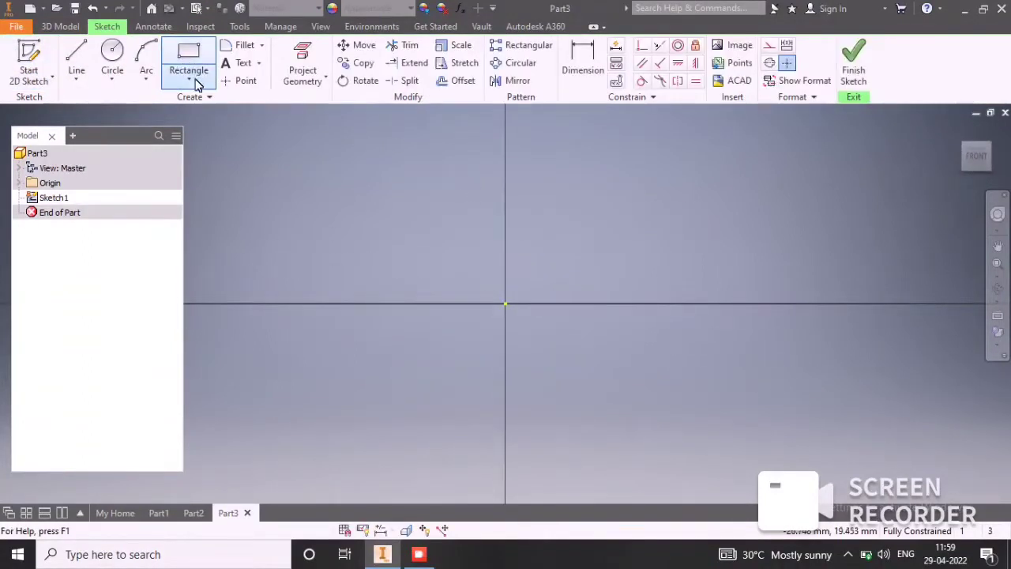
pyautogui.click(194, 77)
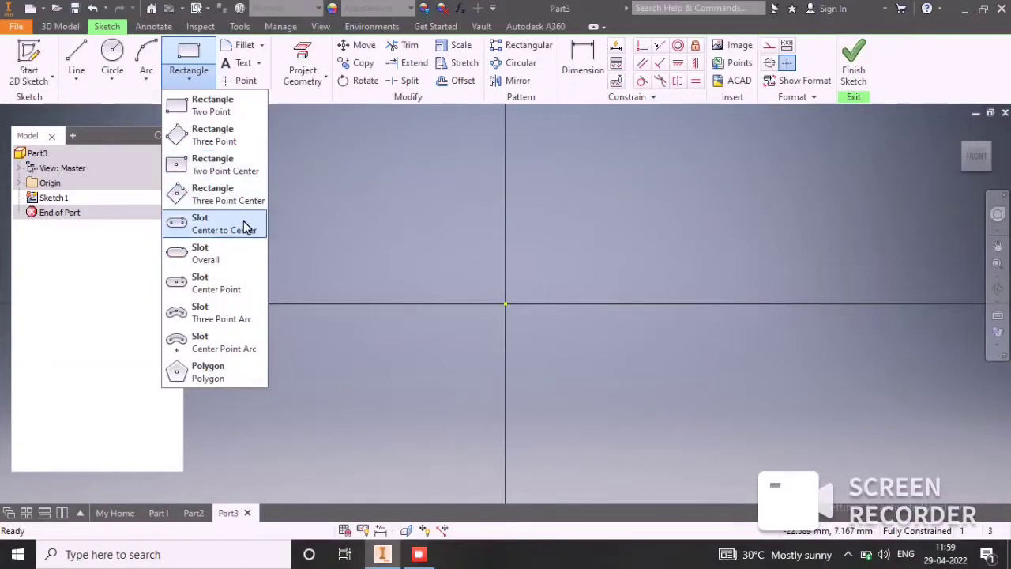
pyautogui.click(237, 226)
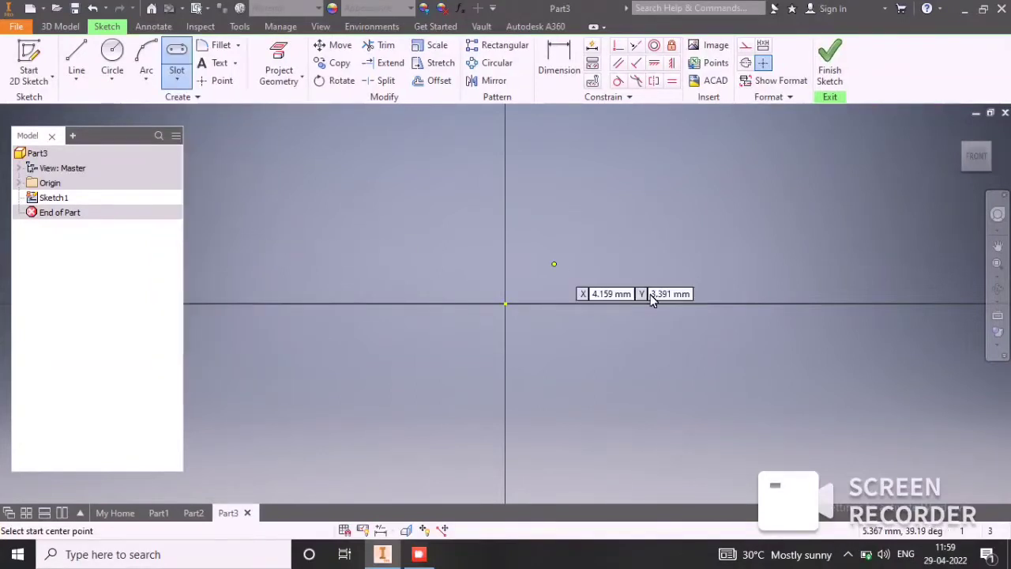
pyautogui.click(506, 304)
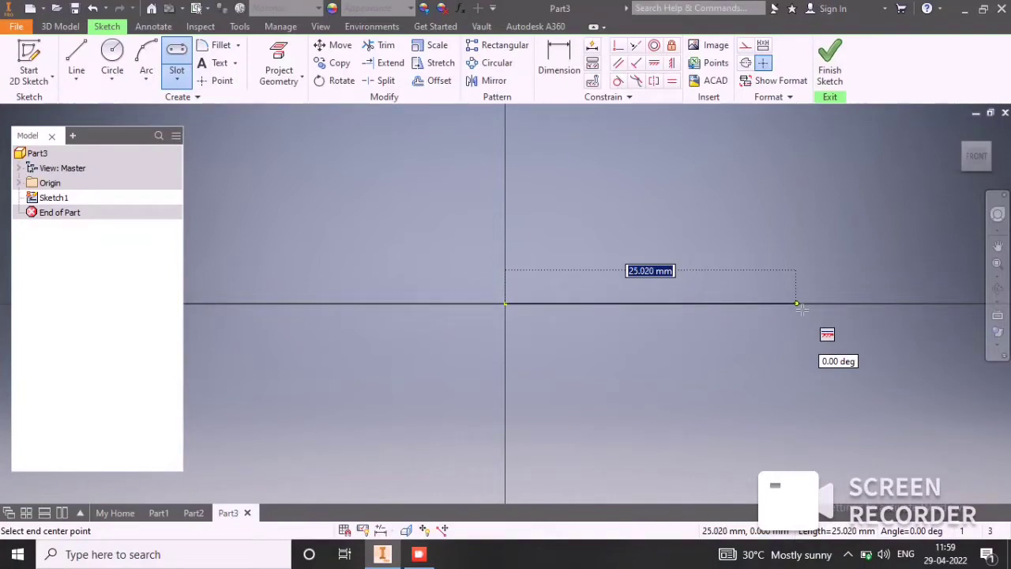
pyautogui.click(797, 305)
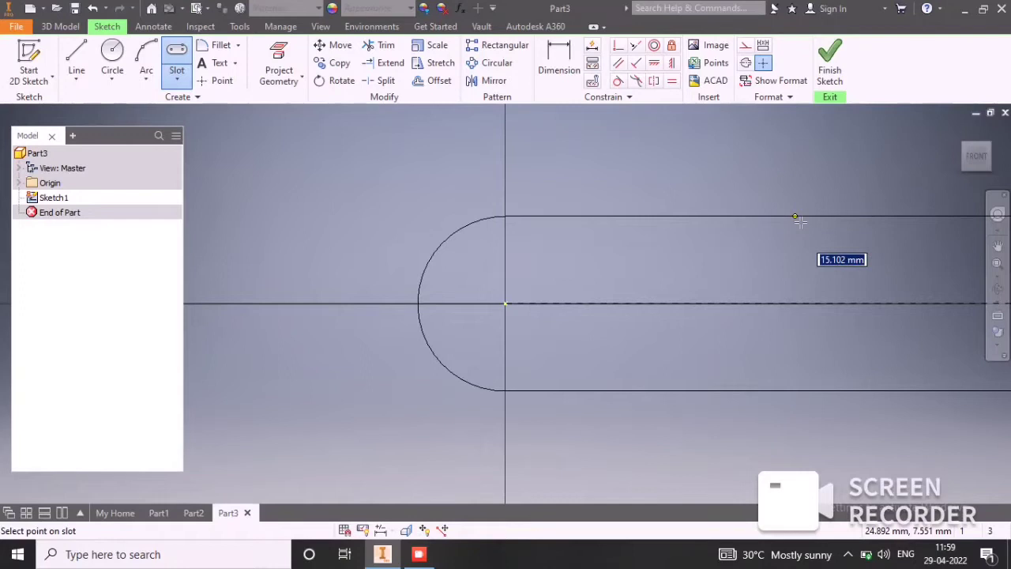
pyautogui.write('25')
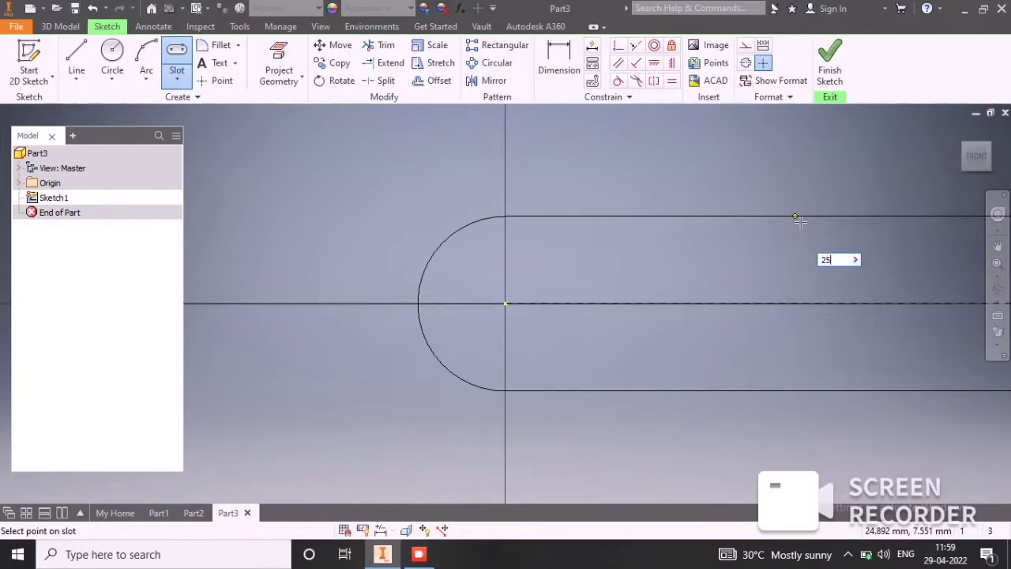
pyautogui.press('Return')
# - Fit the whole slot into view and finish the sketch
pyautogui.scroll(-2, 711, 260)
pyautogui.scroll(2, 644, 261)
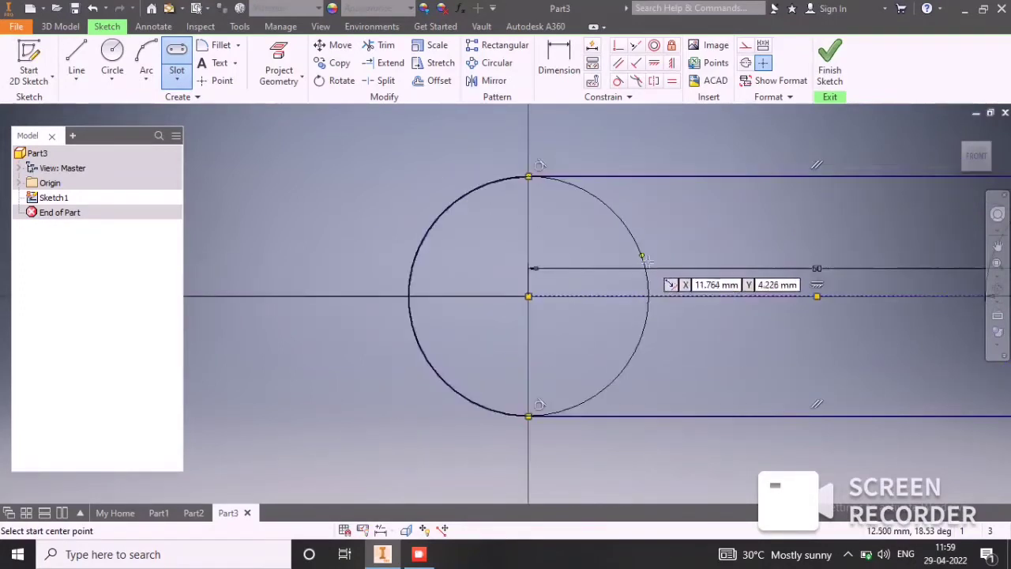
pyautogui.moveTo(644, 261); pyautogui.dragTo(490, 278, button='middle')
pyautogui.click(831, 55)
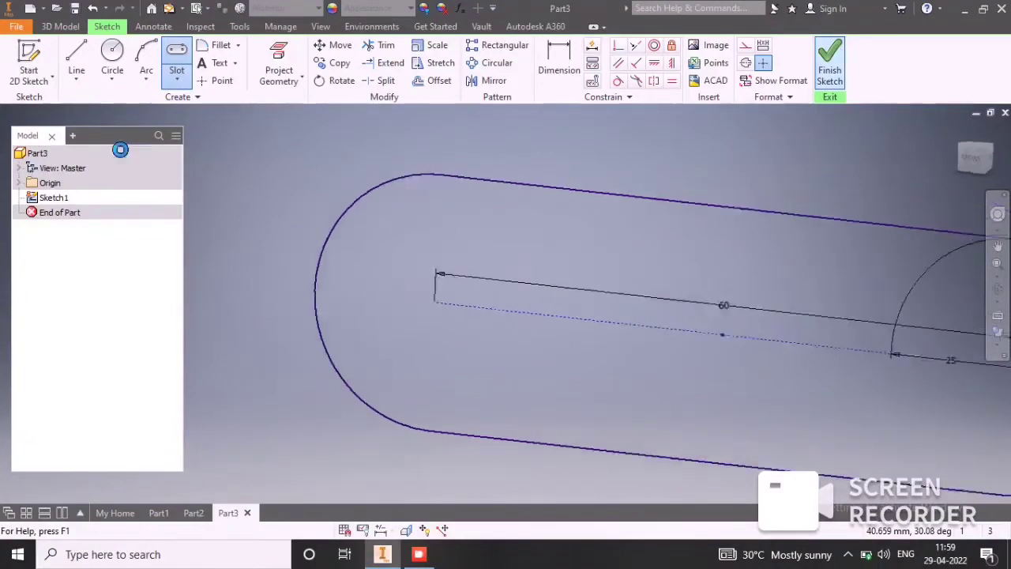
pyautogui.click(76, 70)
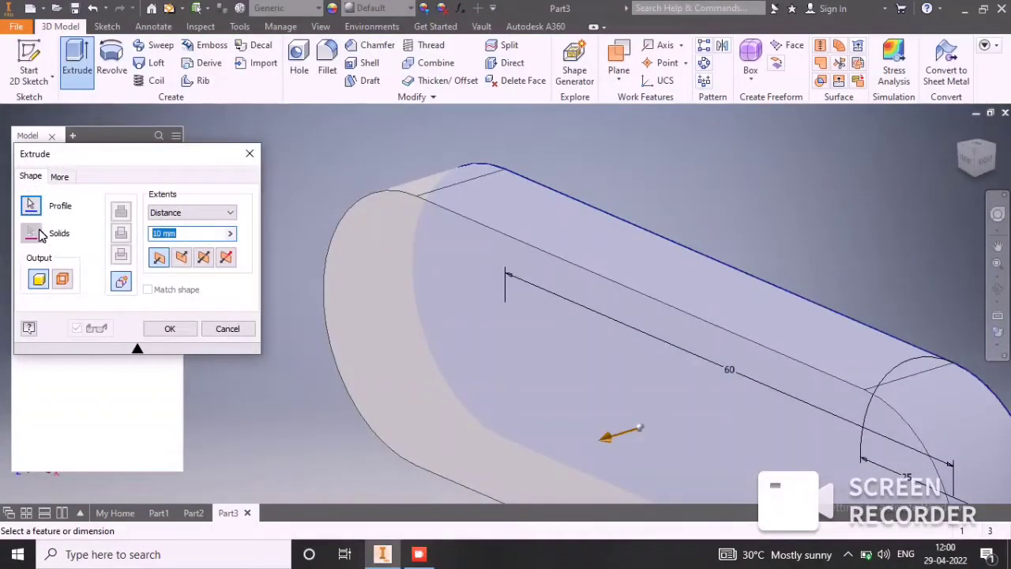
# - Extrude the slot 12 mm symmetrically into Extrusion1 and select the plate's top face
pyautogui.click(205, 258)
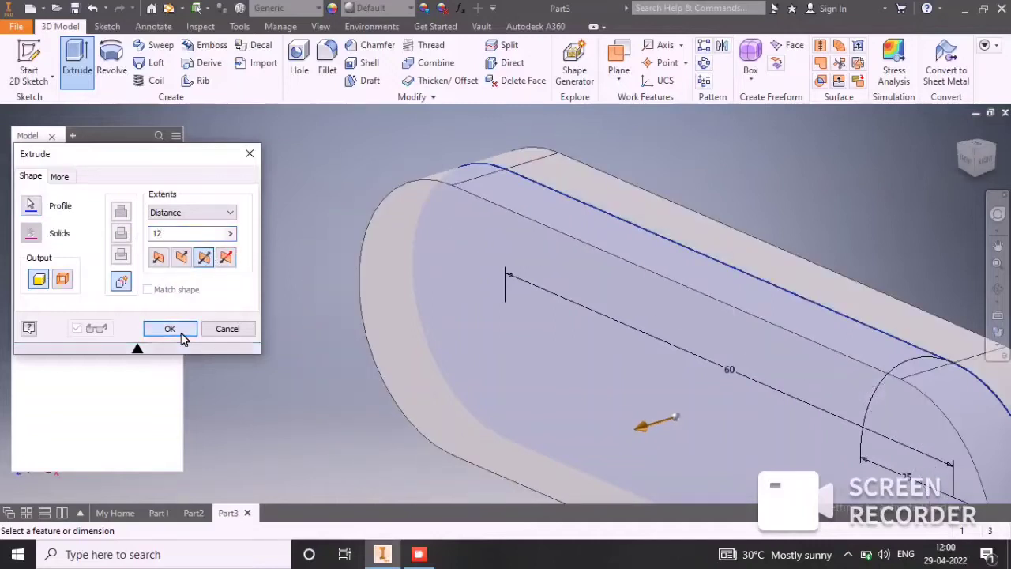
pyautogui.click(181, 333)
pyautogui.keyDown('shift'); pyautogui.moveTo(581, 373); pyautogui.dragTo(634, 359, button='middle'); pyautogui.keyUp('shift')
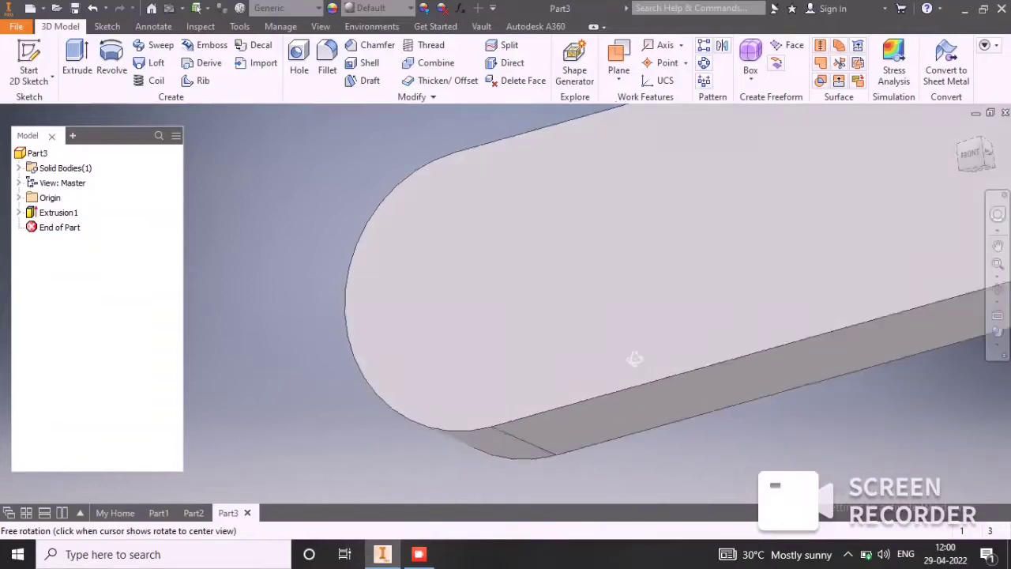
pyautogui.scroll(-5, 508, 383)
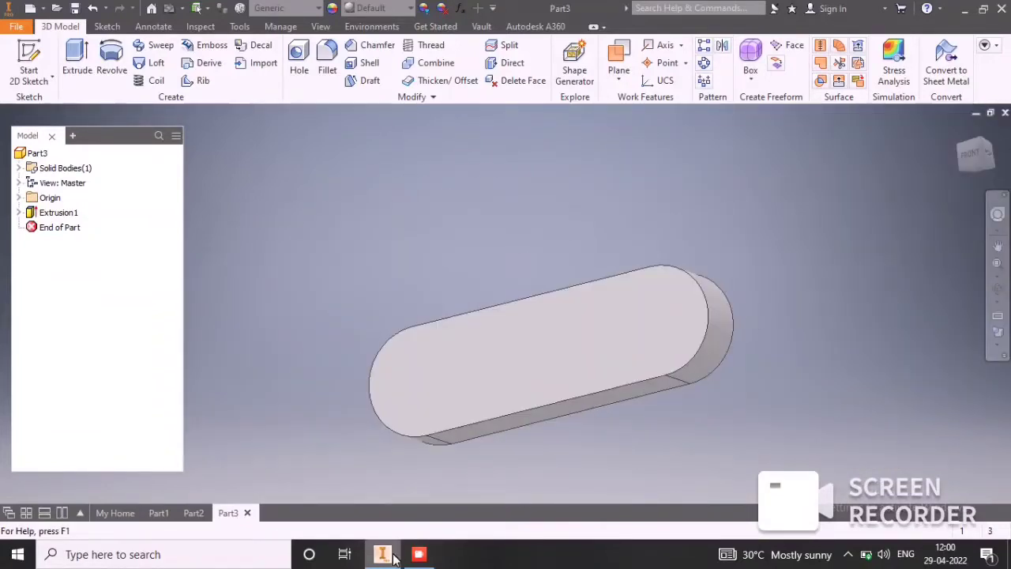
pyautogui.click(417, 555)
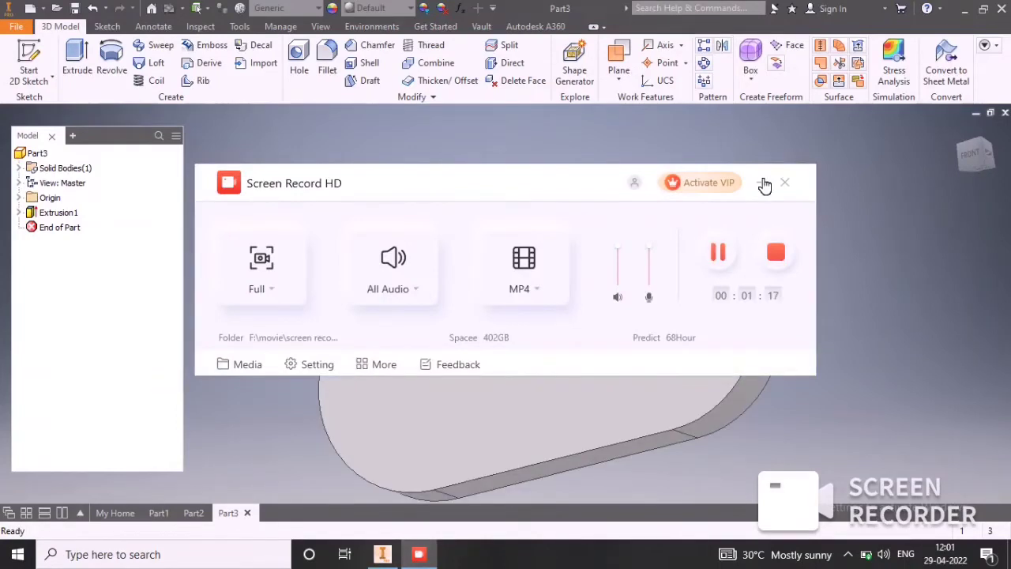
pyautogui.click(761, 182)
pyautogui.click(506, 370)
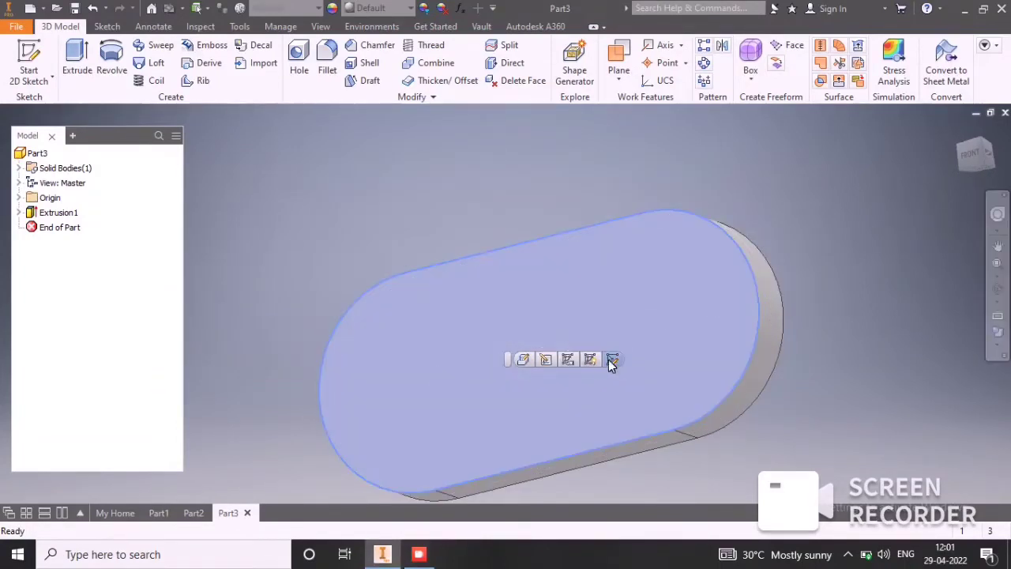
# - On the plate's top face, sketch a circle at the origin dimensioned to 50 mm diameter
pyautogui.click(613, 360)
pyautogui.click(109, 68)
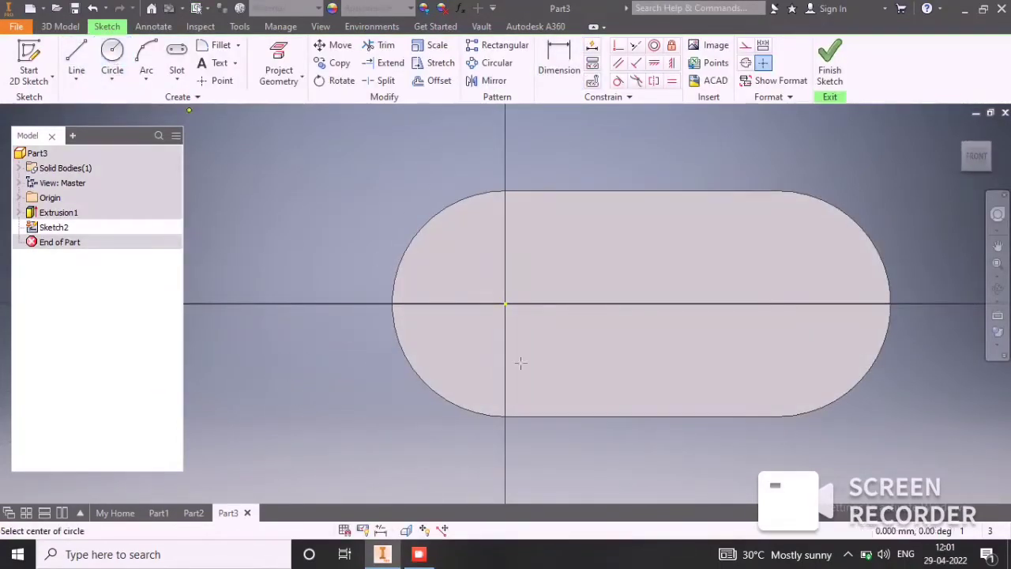
pyautogui.click(505, 304)
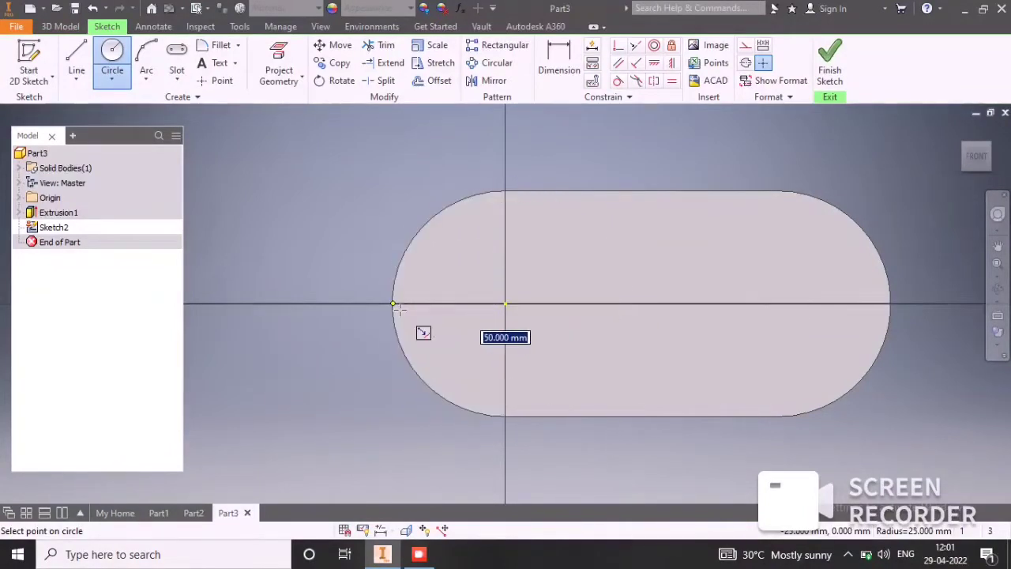
pyautogui.click(394, 305)
pyautogui.click(562, 67)
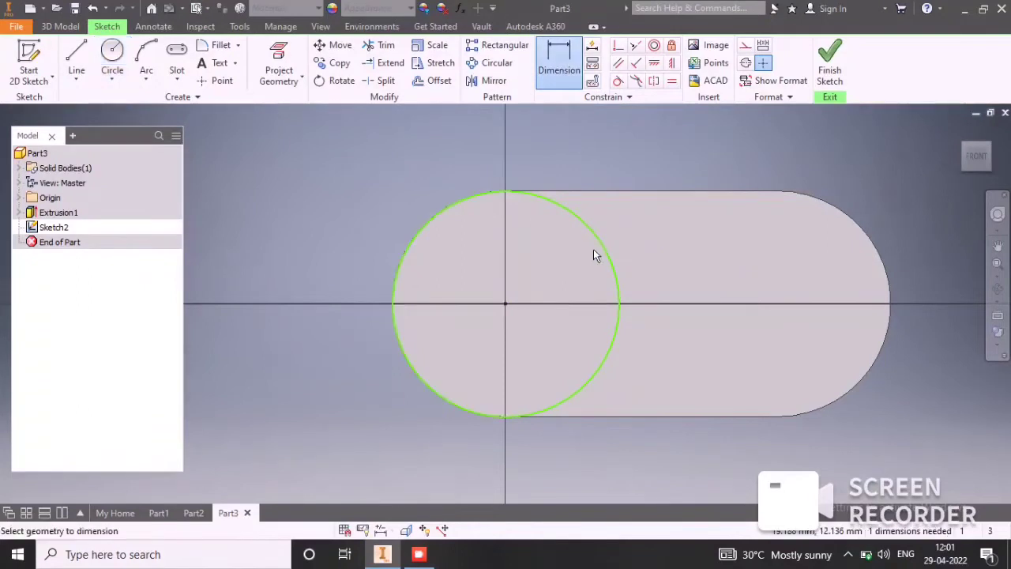
pyautogui.click(597, 241)
pyautogui.click(641, 155)
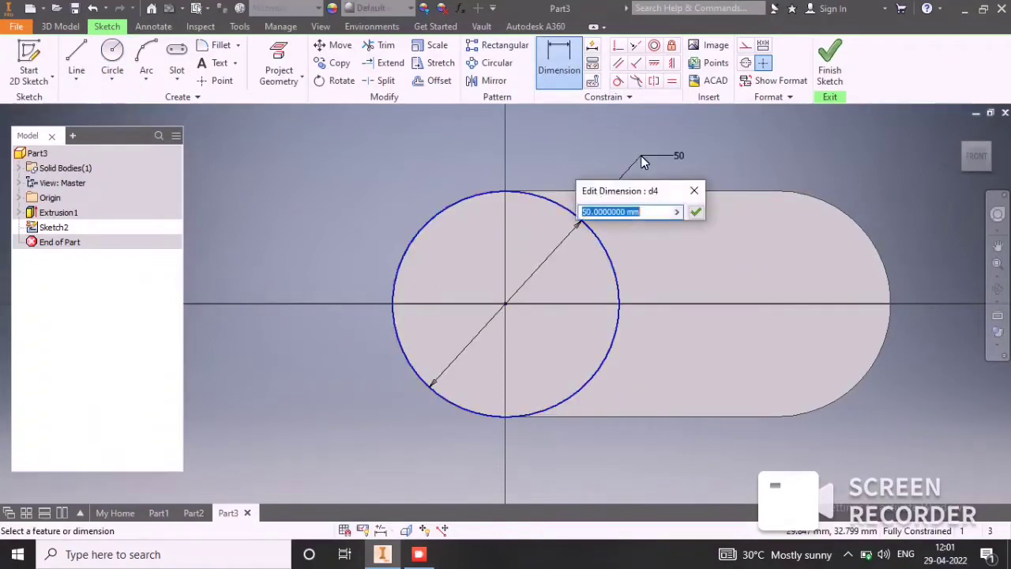
pyautogui.click(695, 208)
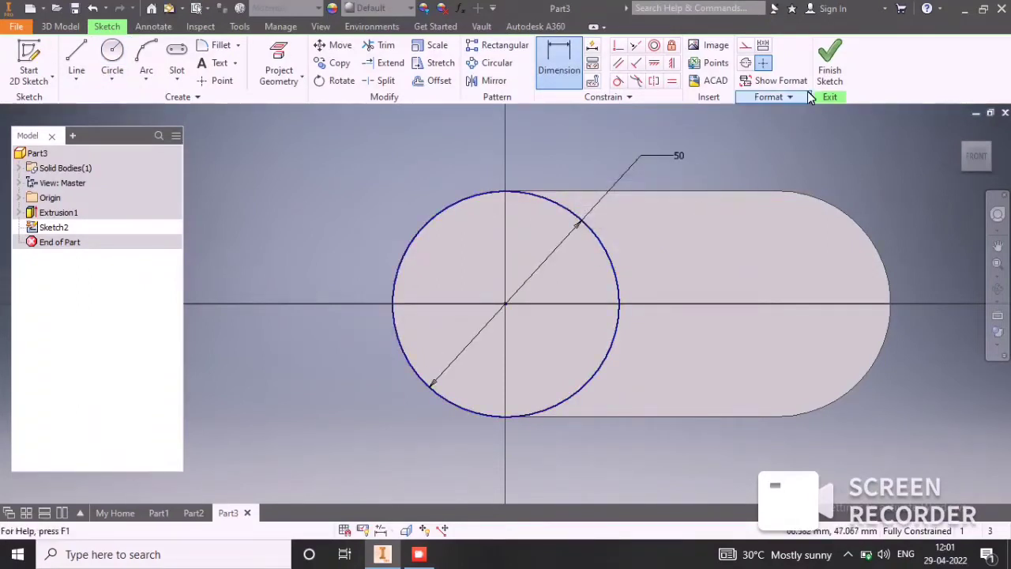
pyautogui.click(829, 63)
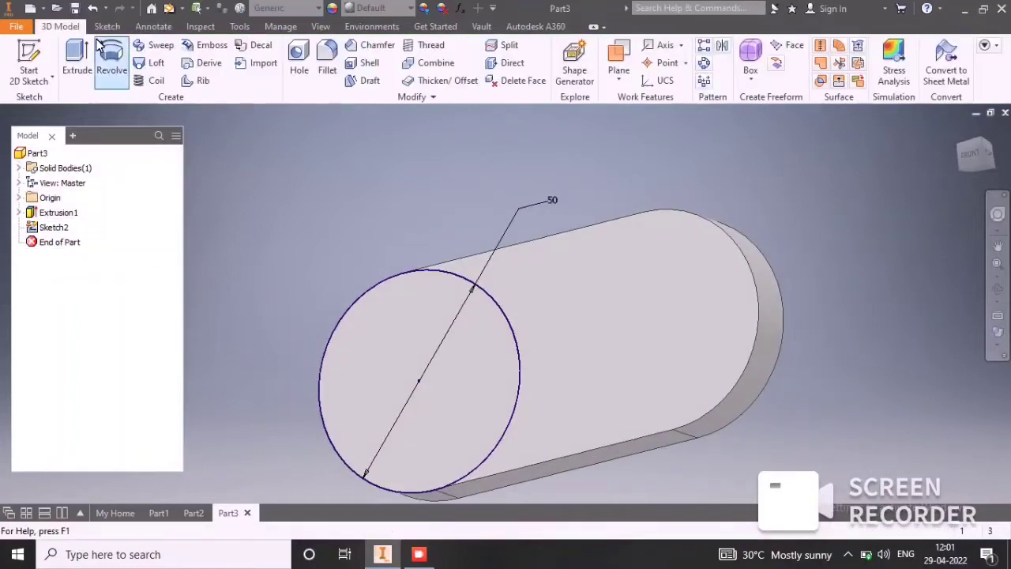
# - Extrude the 50 mm circle 20 mm into a cylindrical boss, Extrusion2
pyautogui.click(77, 57)
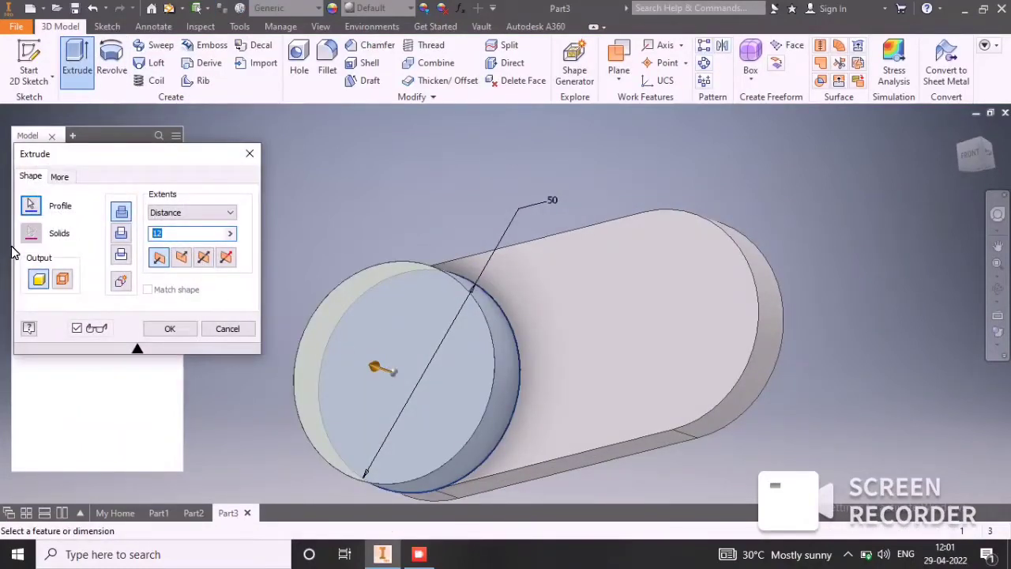
pyautogui.write('20')
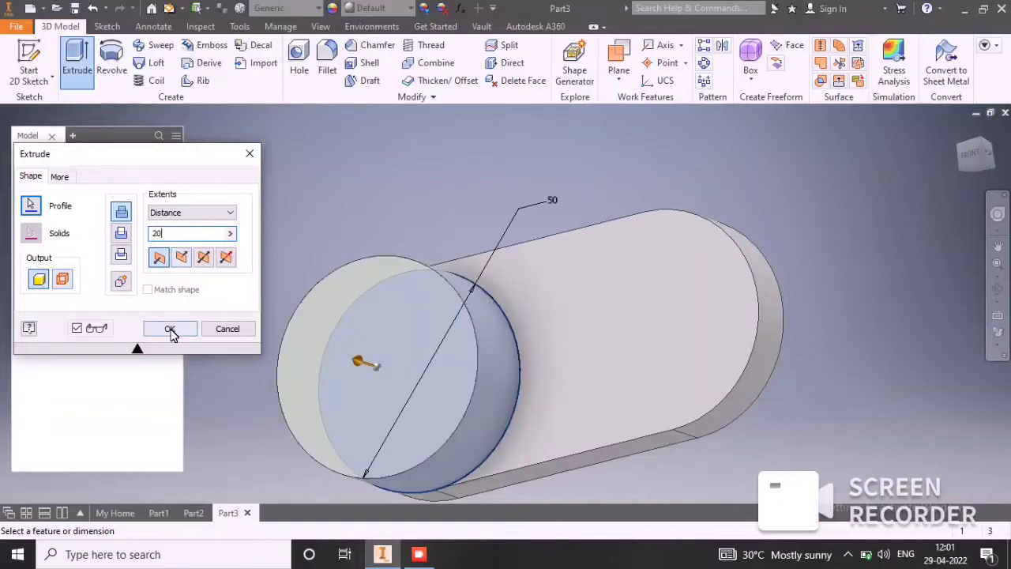
pyautogui.click(164, 331)
pyautogui.moveTo(466, 366)
pyautogui.keyDown('shift'); pyautogui.mouseDown(button='middle')
pyautogui.moveTo(406, 332)
pyautogui.moveTo(395, 388)
pyautogui.moveTo(429, 366)
pyautogui.moveTo(465, 373)
pyautogui.mouseUp(button='middle'); pyautogui.keyUp('shift')
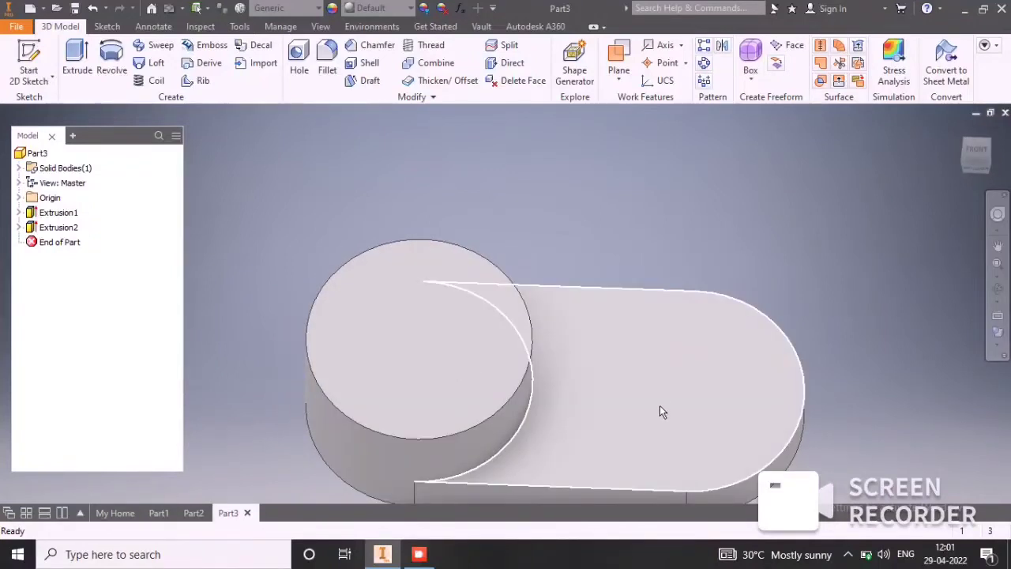
pyautogui.click(660, 406)
# - Sketch two nested center-to-center slots, 15 mm long, 24 mm and 12 mm wide
pyautogui.click(771, 388)
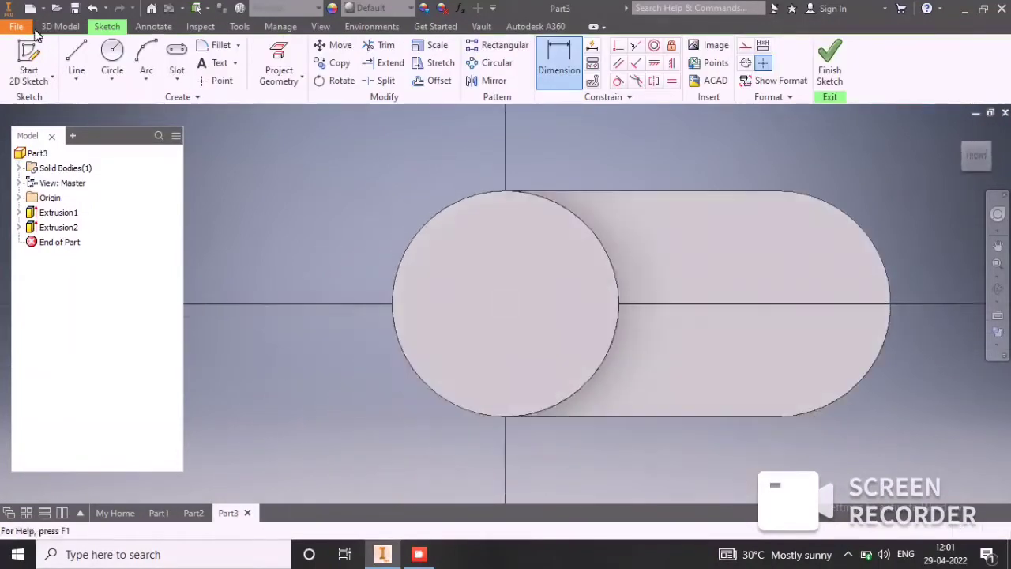
pyautogui.click(170, 62)
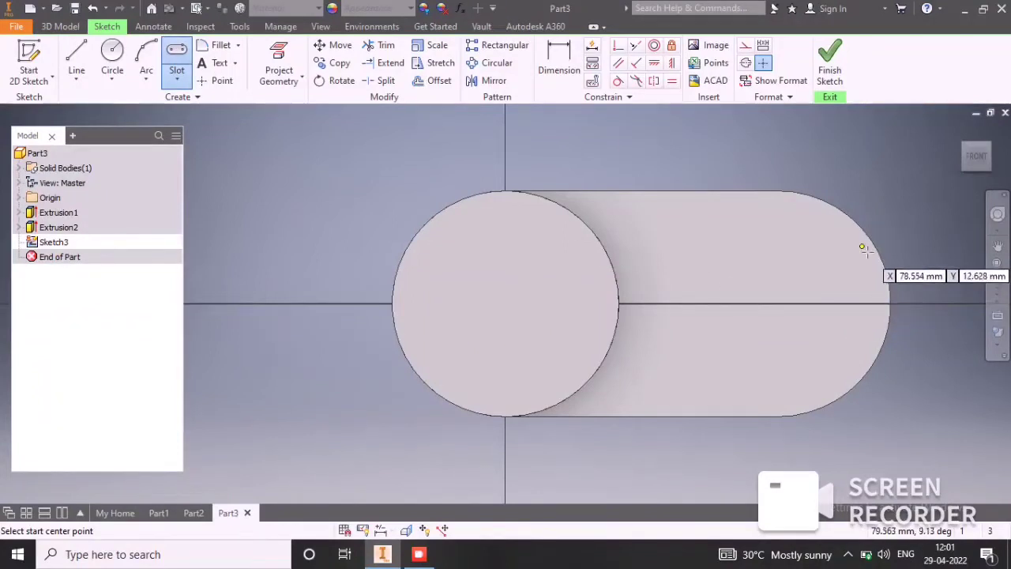
pyautogui.click(778, 303)
pyautogui.write('15')
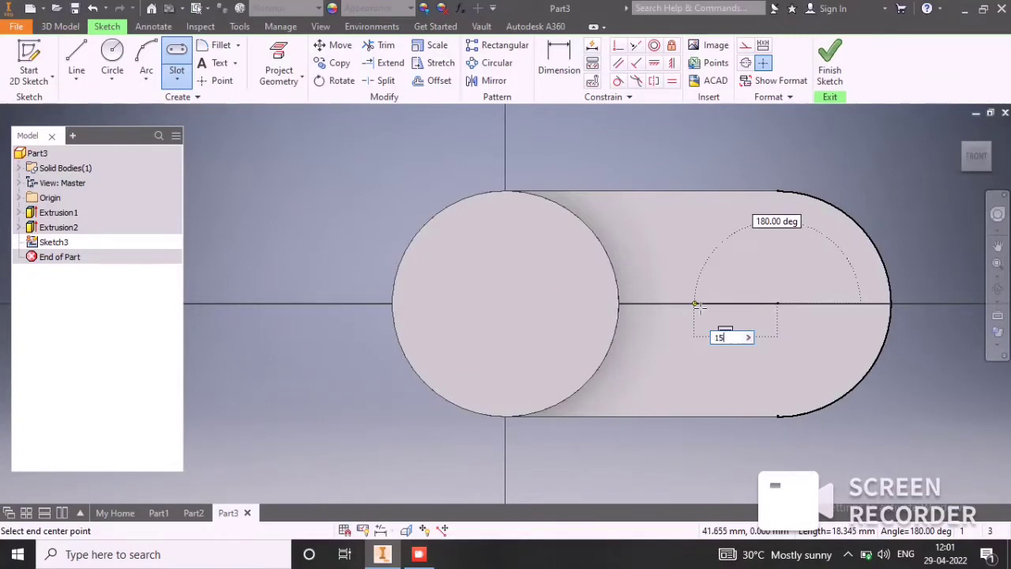
pyautogui.press('Return')
pyautogui.write('24')
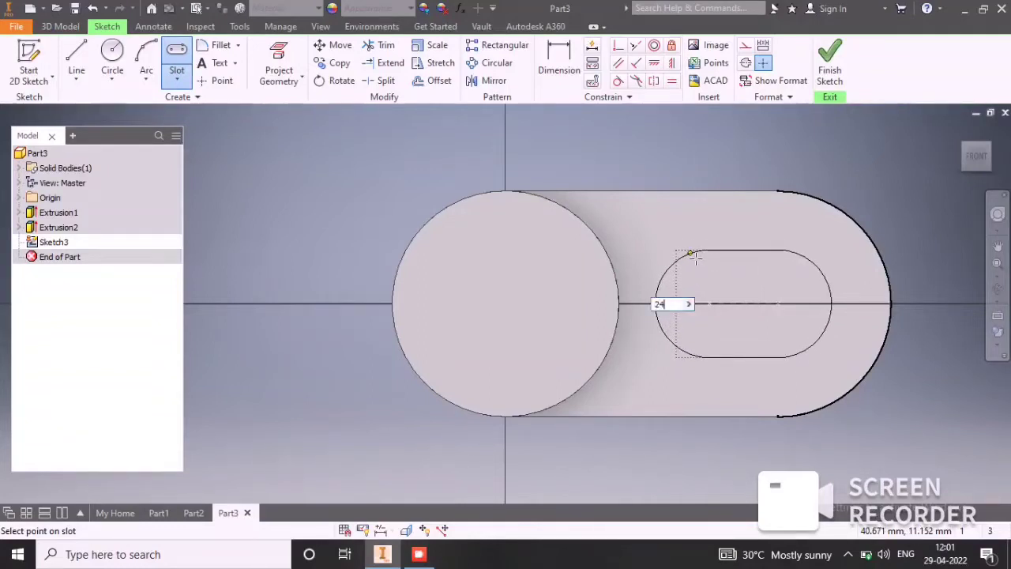
pyautogui.press('Return')
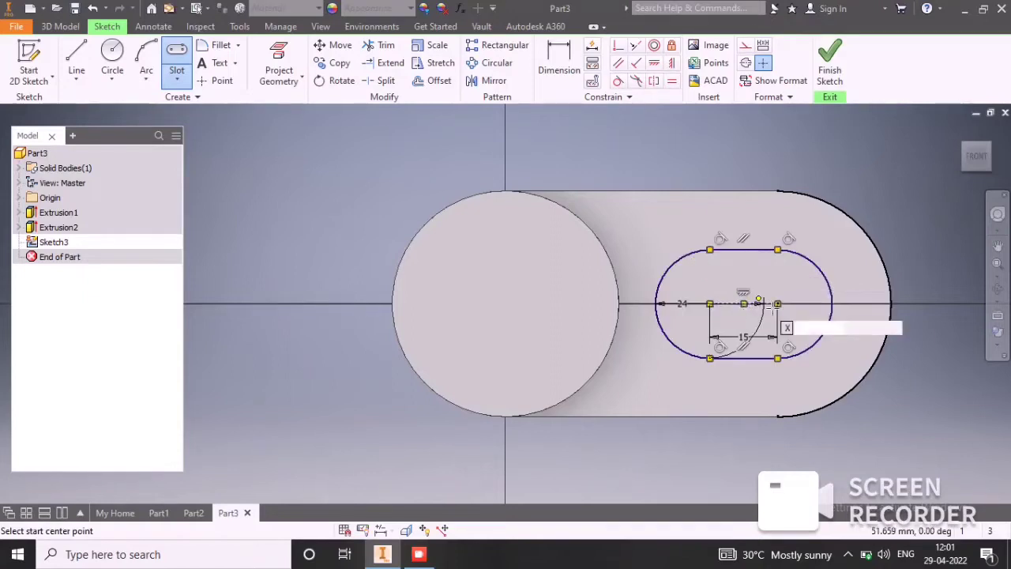
pyautogui.click(777, 303)
pyautogui.write('15')
pyautogui.press('Return')
pyautogui.write('12')
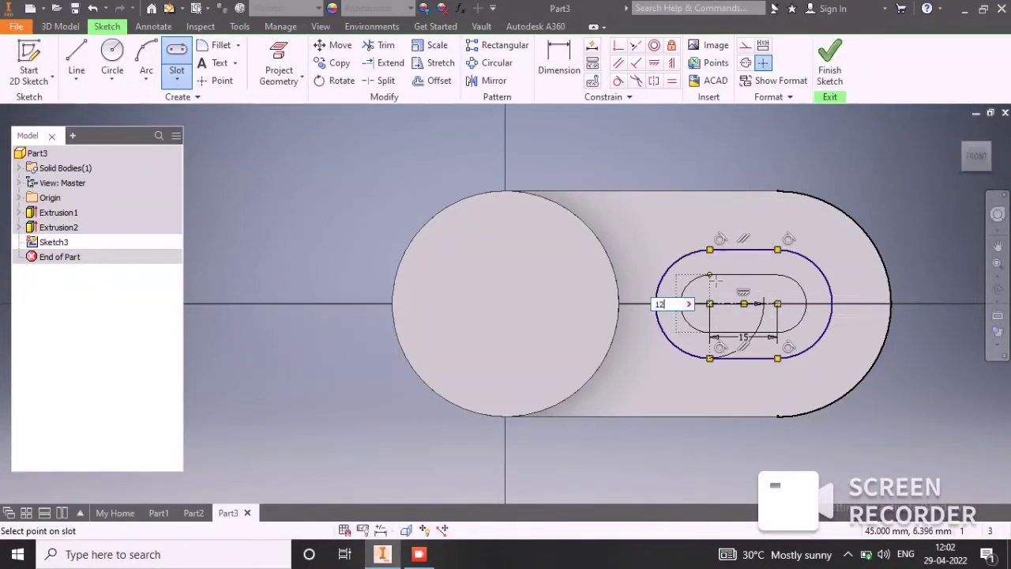
pyautogui.press('Return')
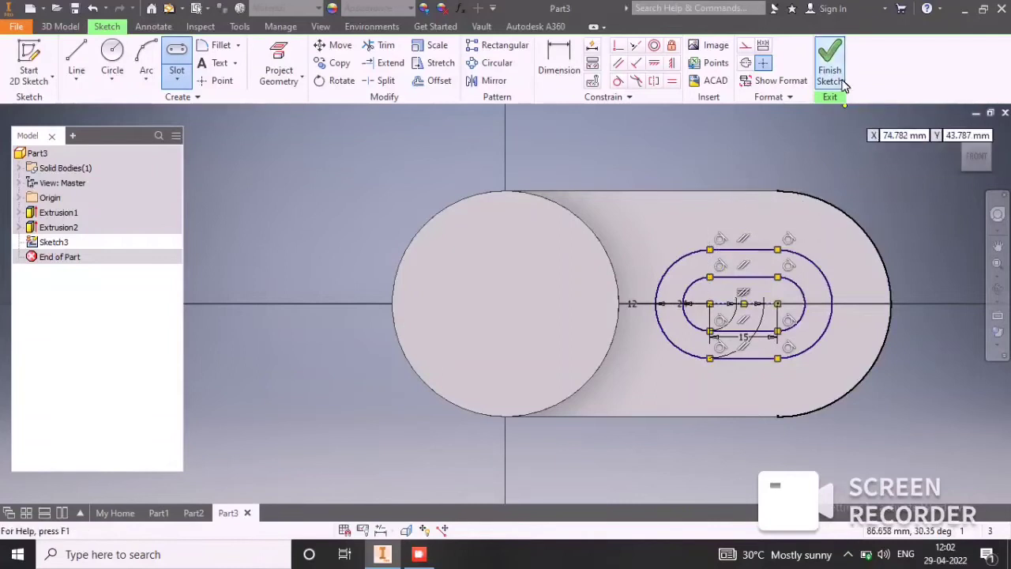
# - Extrude the ring between the nested slots in the reversed direction as Extrusion3
pyautogui.click(831, 61)
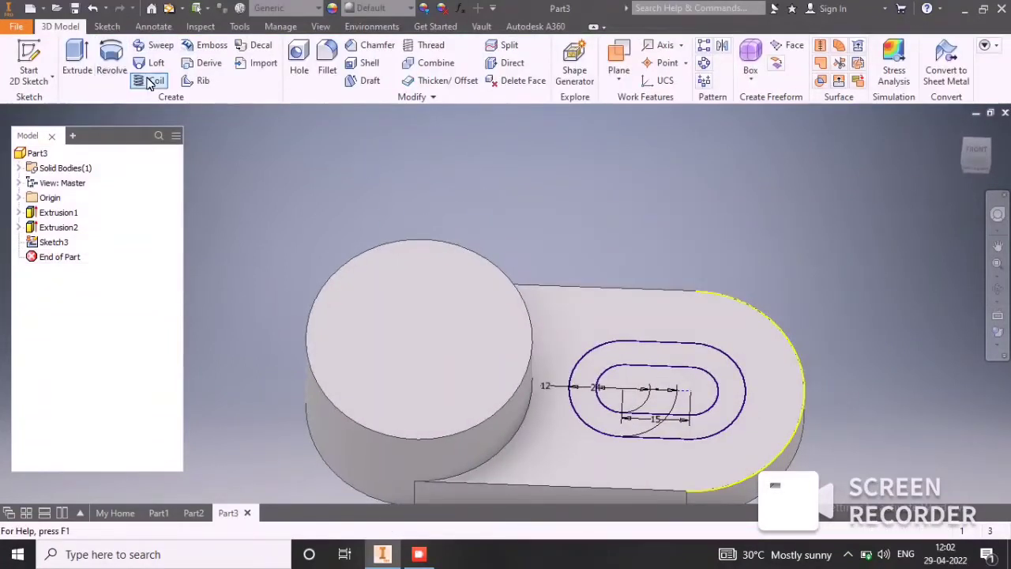
pyautogui.click(69, 49)
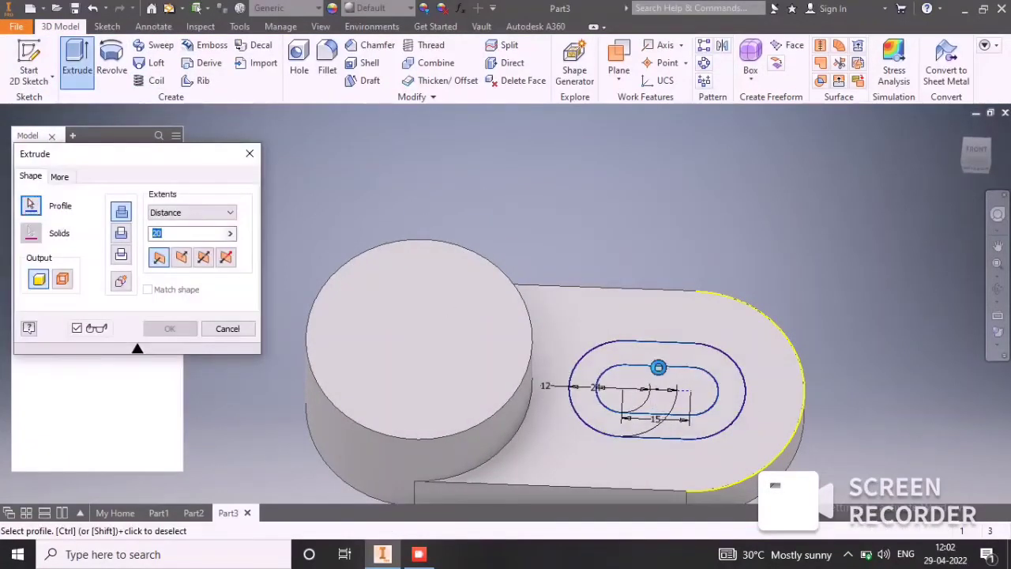
pyautogui.click(649, 362)
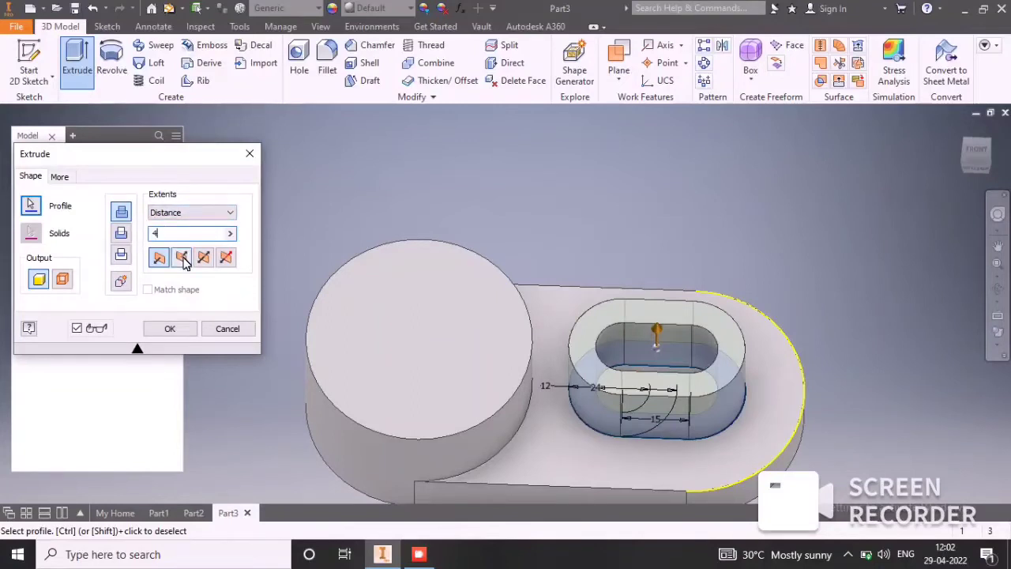
pyautogui.click(183, 259)
pyautogui.click(170, 330)
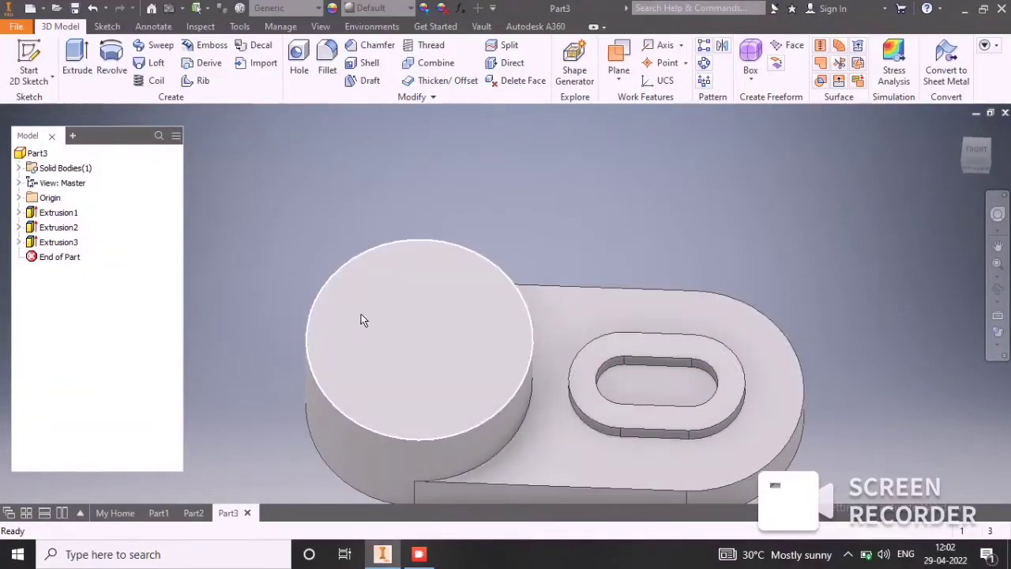
# - On the cylinder's top face, sketch a 20 mm diameter circle at the origin
pyautogui.click(417, 339)
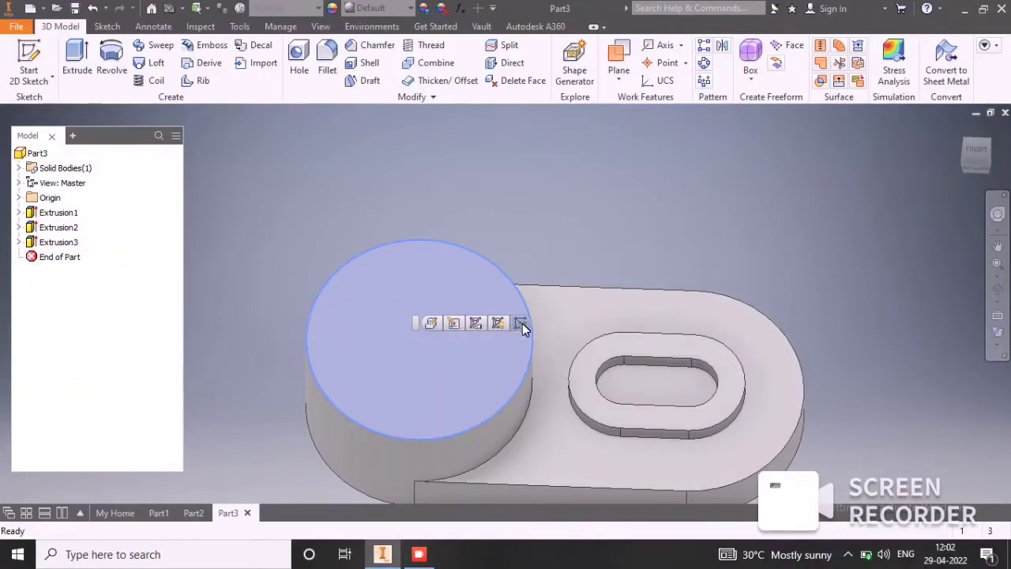
pyautogui.click(522, 323)
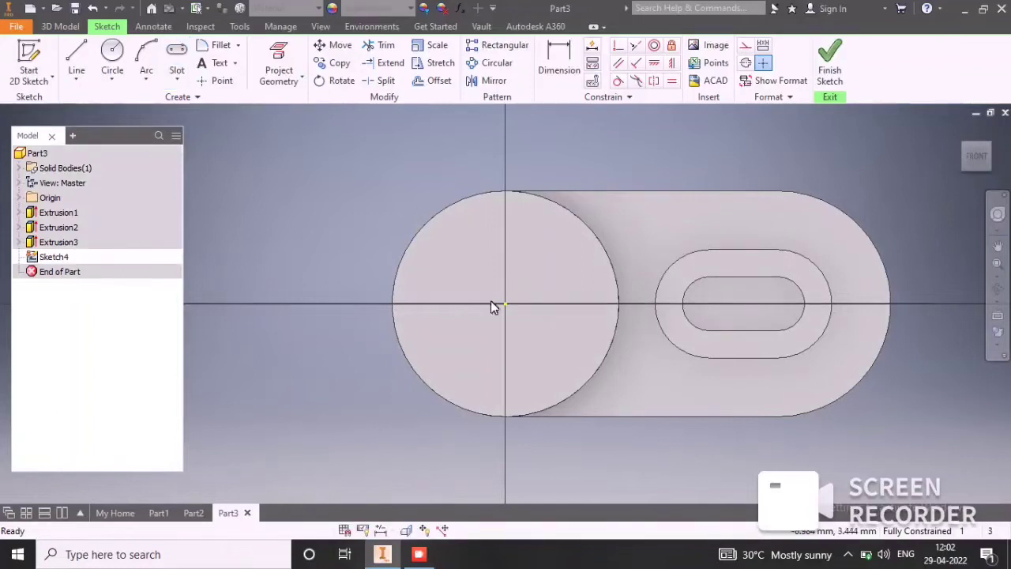
pyautogui.click(120, 54)
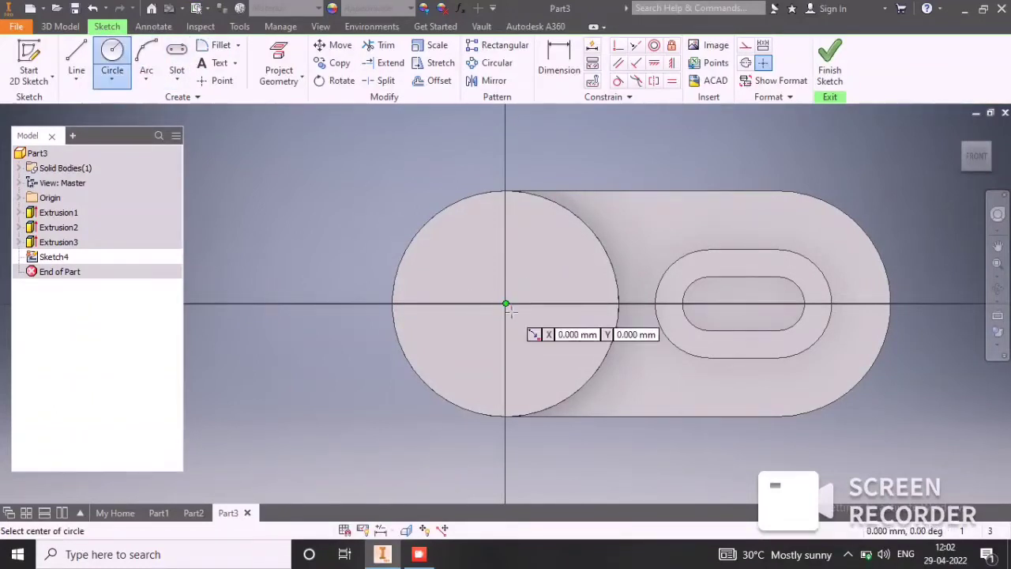
pyautogui.click(507, 306)
pyautogui.write('20')
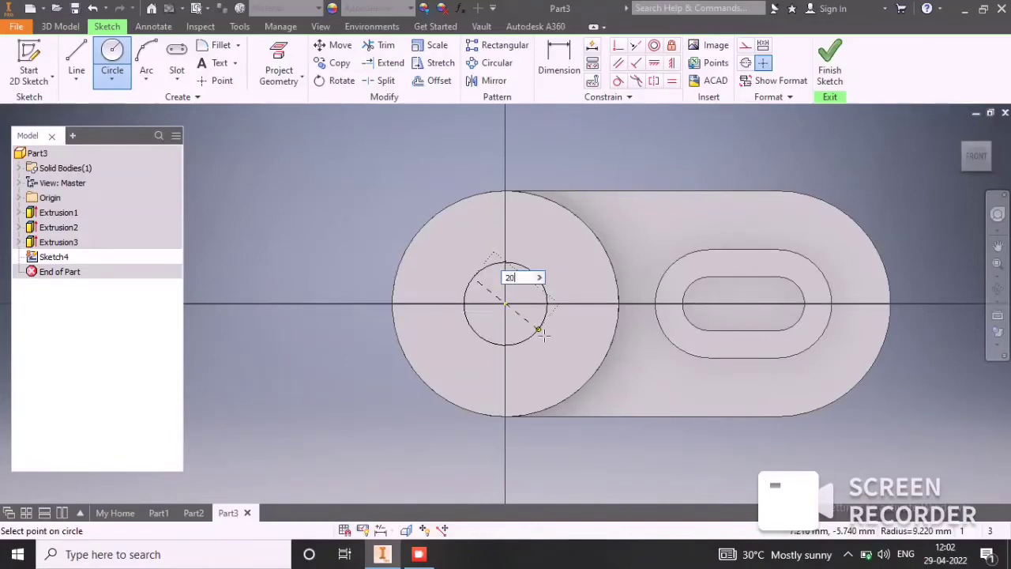
pyautogui.press('Return')
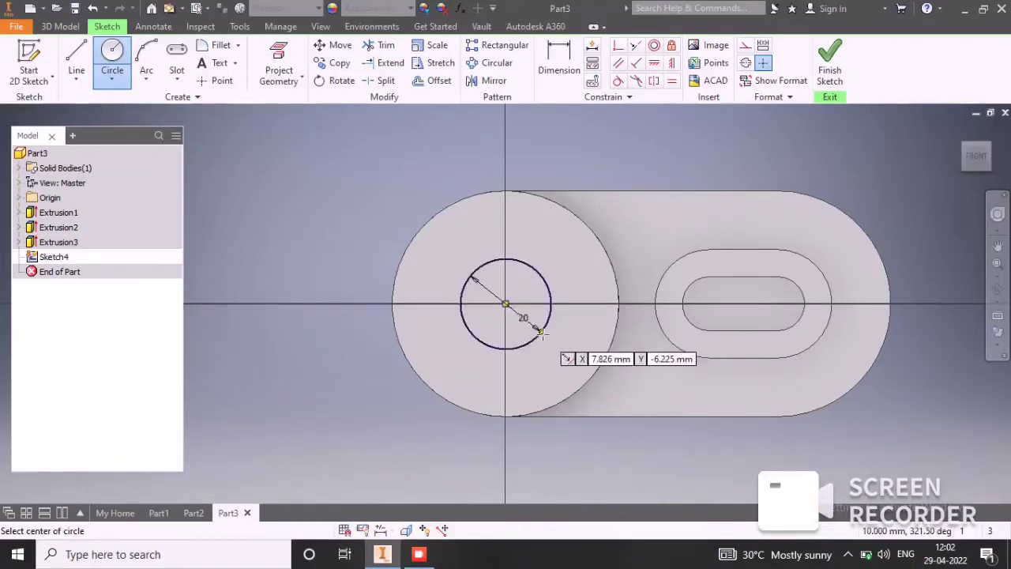
pyautogui.click(177, 79)
pyautogui.click(196, 104)
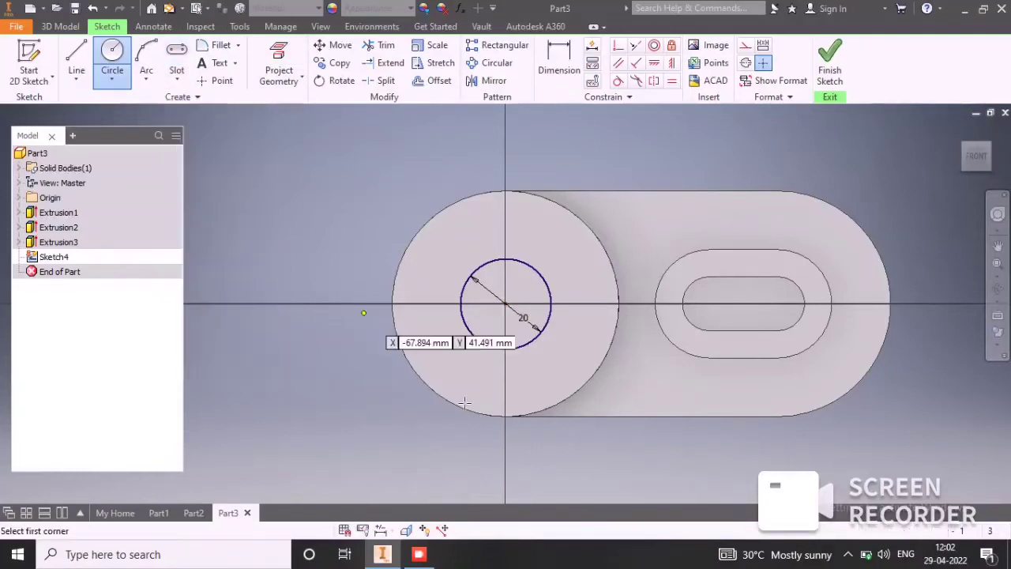
# - Draw a rectangle across the circle, 12 mm tall with its top edge offset 6 mm
pyautogui.click(339, 281)
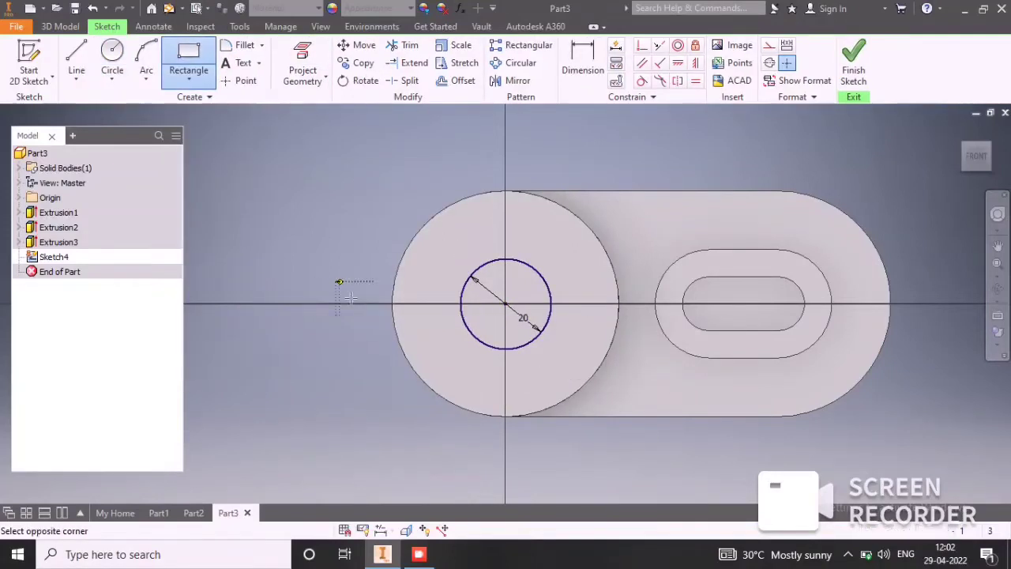
pyautogui.click(646, 328)
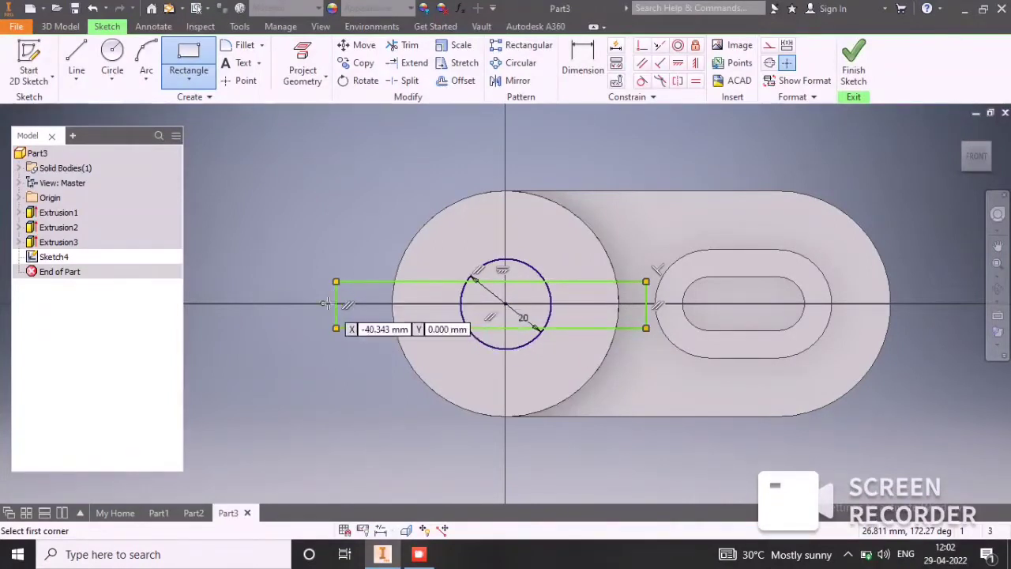
pyautogui.click(584, 59)
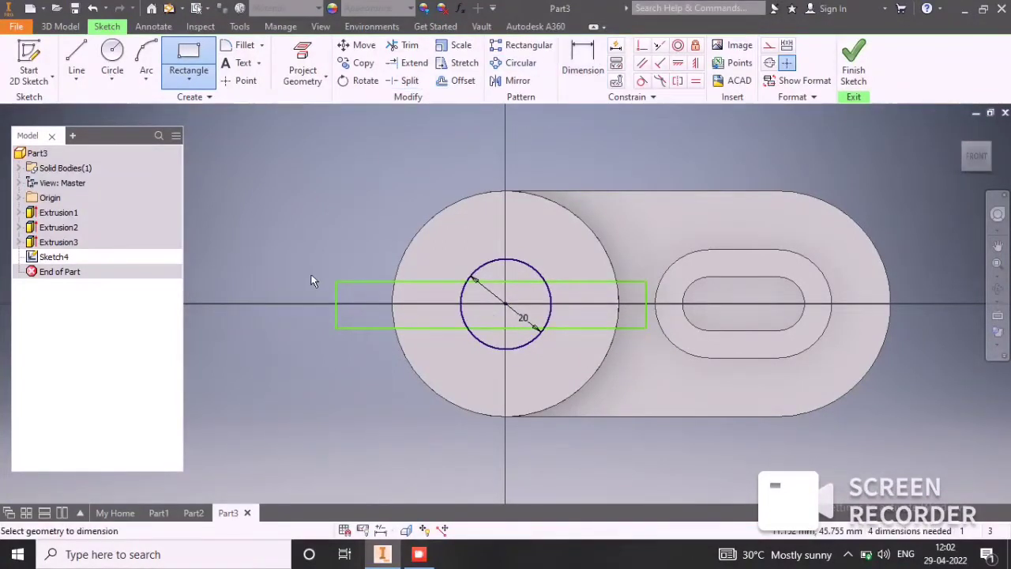
pyautogui.click(337, 297)
pyautogui.click(272, 310)
pyautogui.write('12')
pyautogui.press('Return')
pyautogui.click(496, 275)
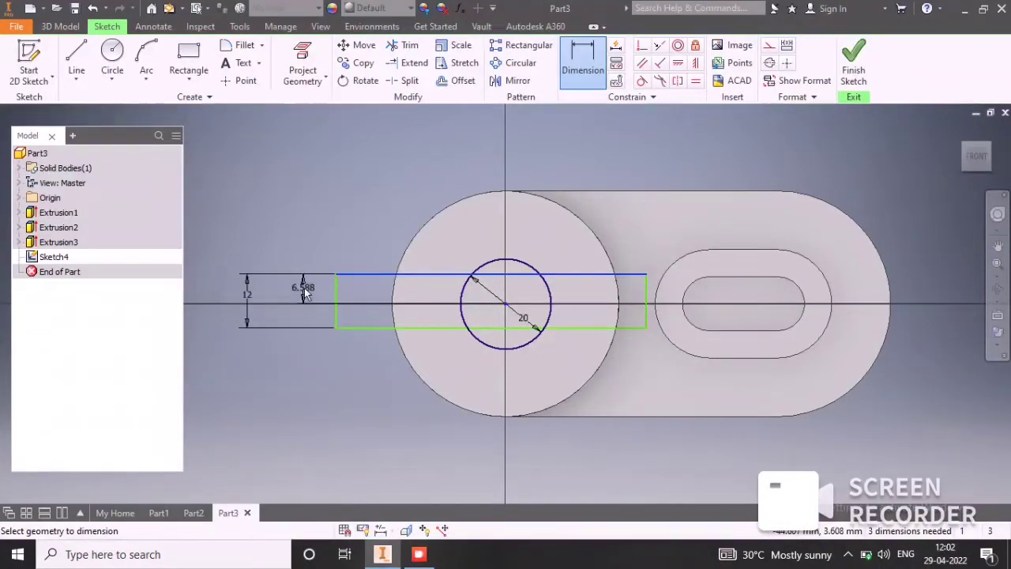
pyautogui.click(306, 294)
pyautogui.write('6')
pyautogui.press('Return')
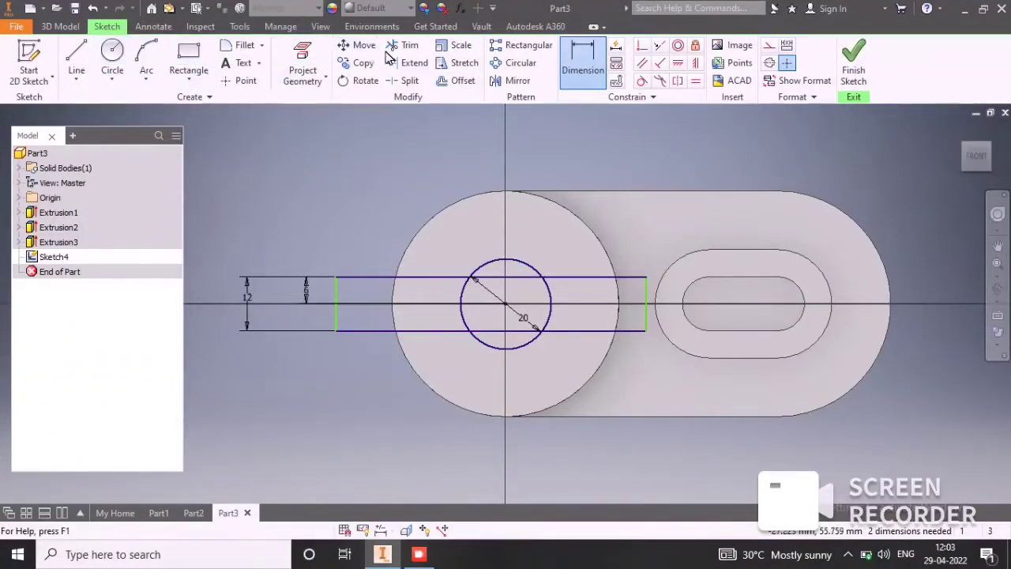
# - Trim the overlapping lines and arcs into a single keyhole outline
pyautogui.press('x')
pyautogui.click(464, 324)
pyautogui.moveTo(504, 278); pyautogui.dragTo(504, 345)
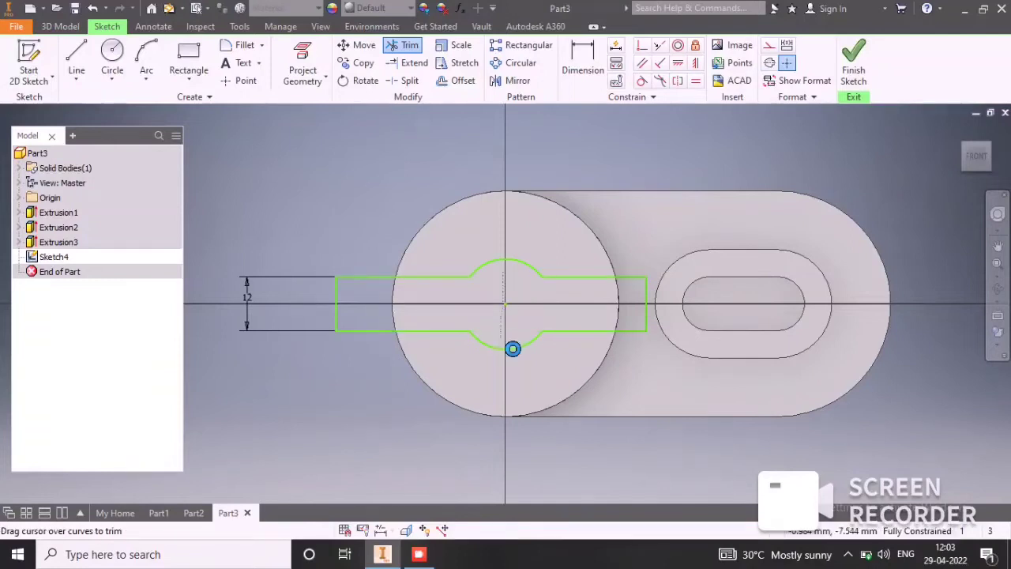
# - Dimension the keyhole's 68.386 overall length and the 30.995 offset from the centre
pyautogui.click(585, 59)
pyautogui.click(336, 303)
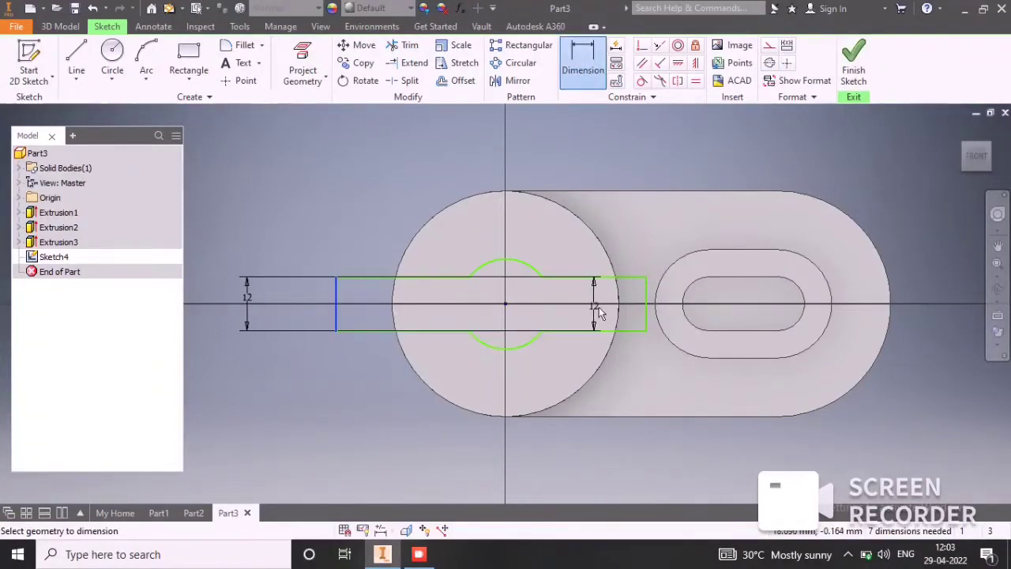
pyautogui.click(647, 308)
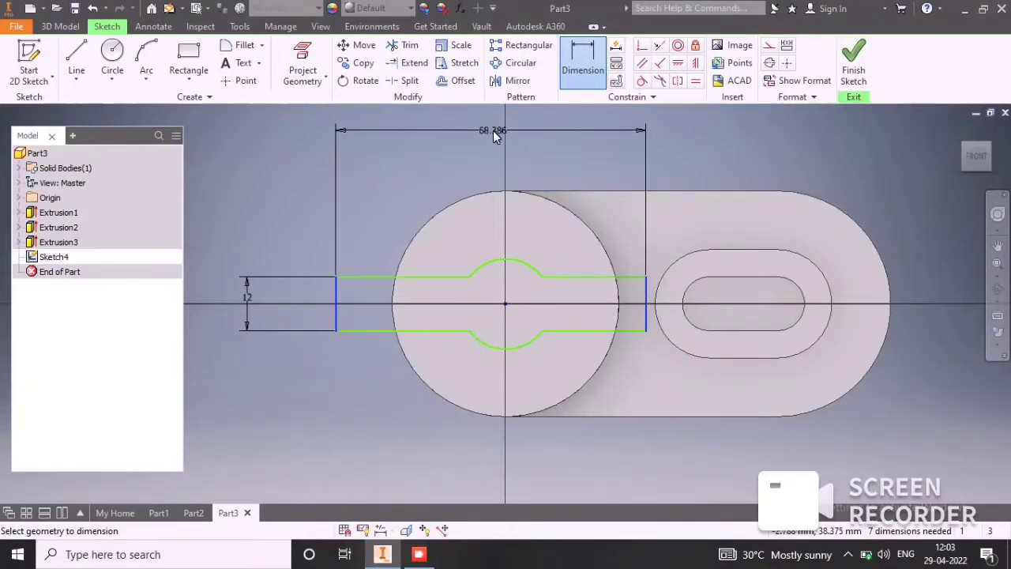
pyautogui.click(494, 130)
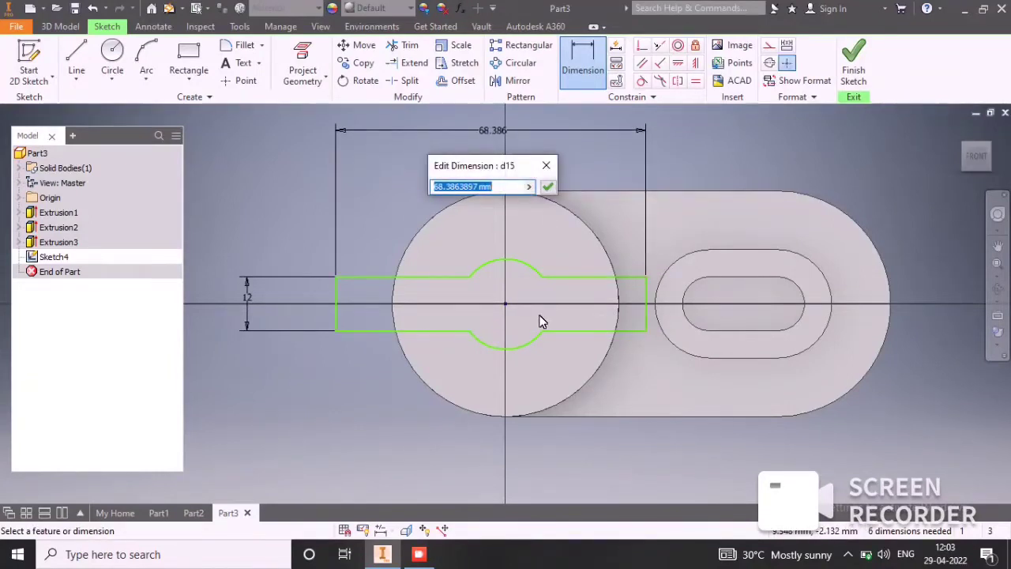
pyautogui.click(645, 293)
pyautogui.click(549, 188)
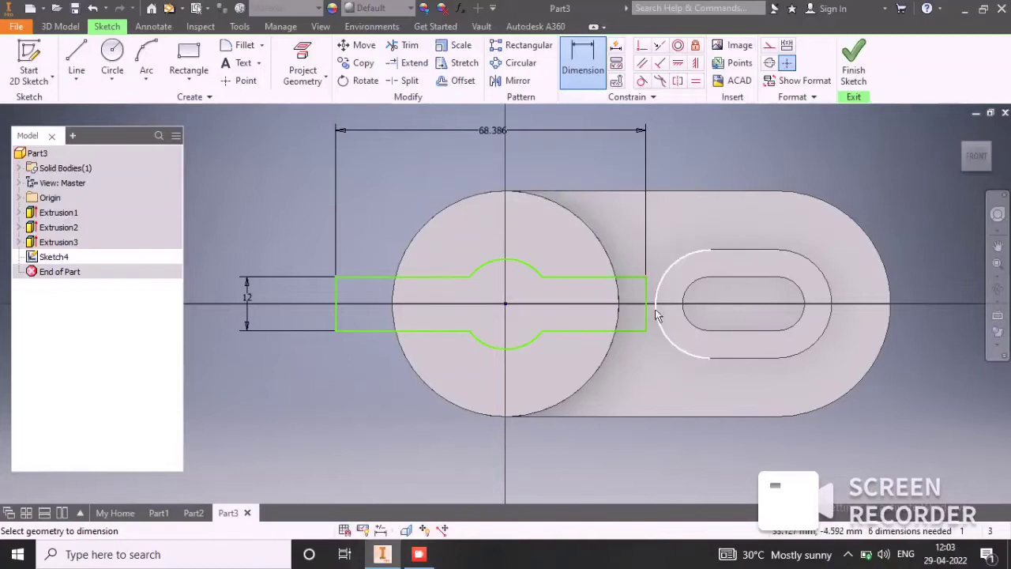
pyautogui.click(646, 307)
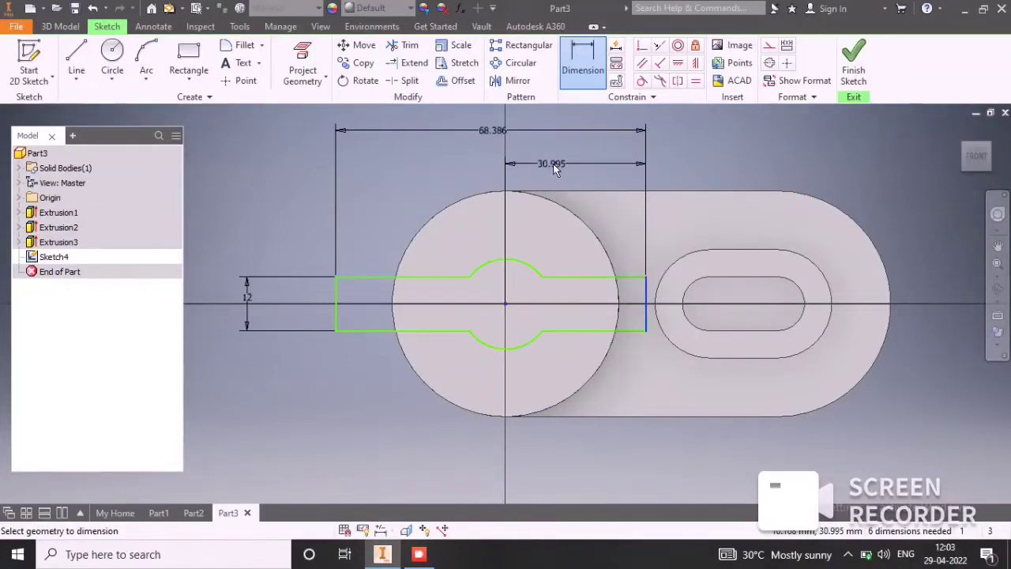
pyautogui.click(563, 161)
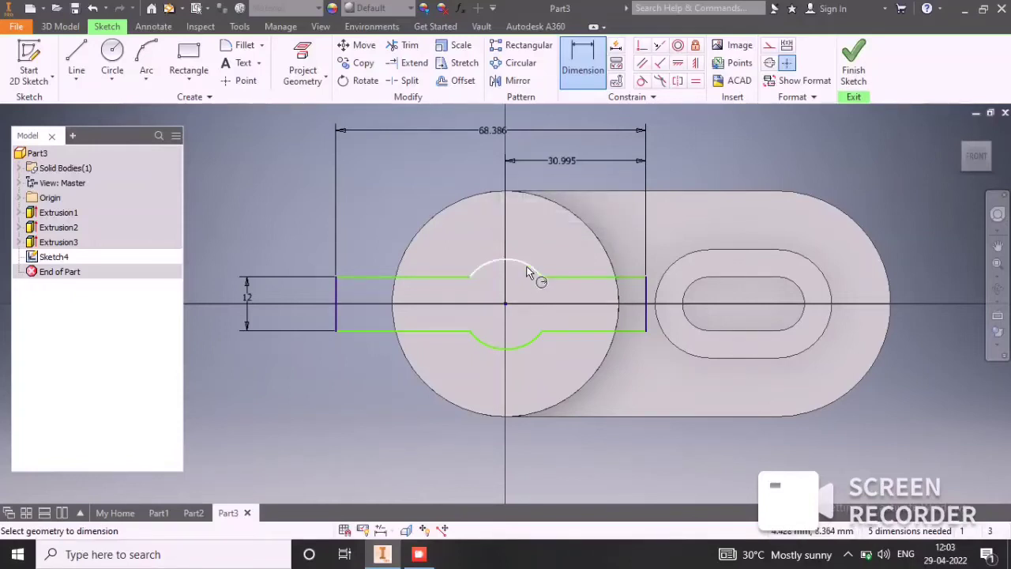
# - Dimension the top and lower keyhole arcs to radius 10
pyautogui.click(536, 241)
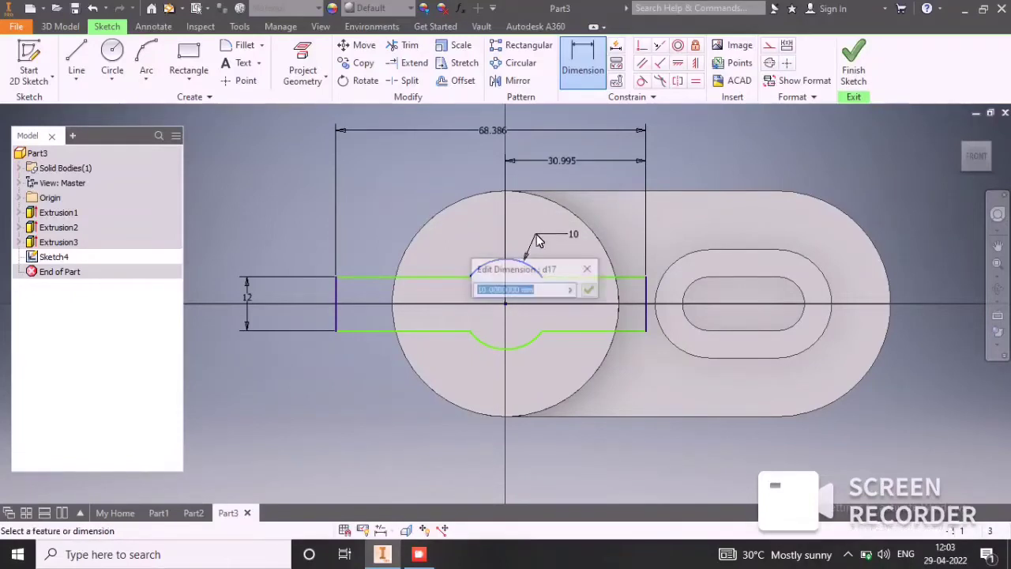
pyautogui.click(596, 292)
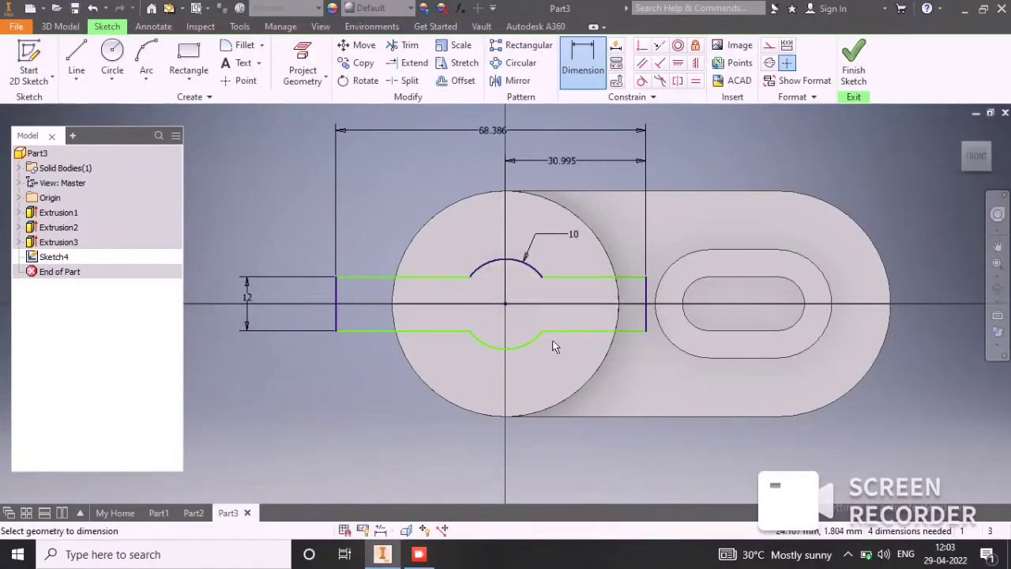
pyautogui.click(551, 373)
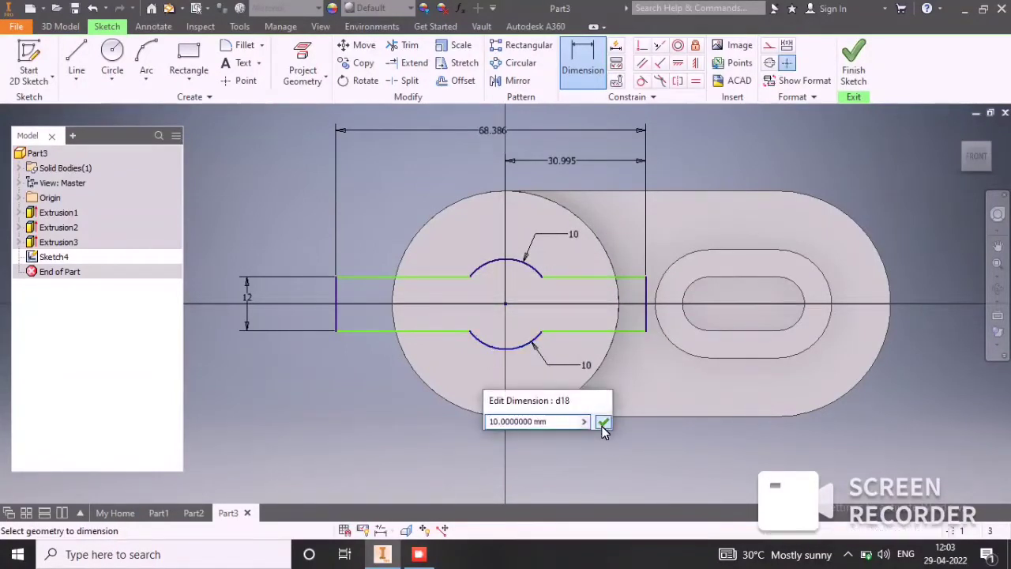
pyautogui.click(602, 420)
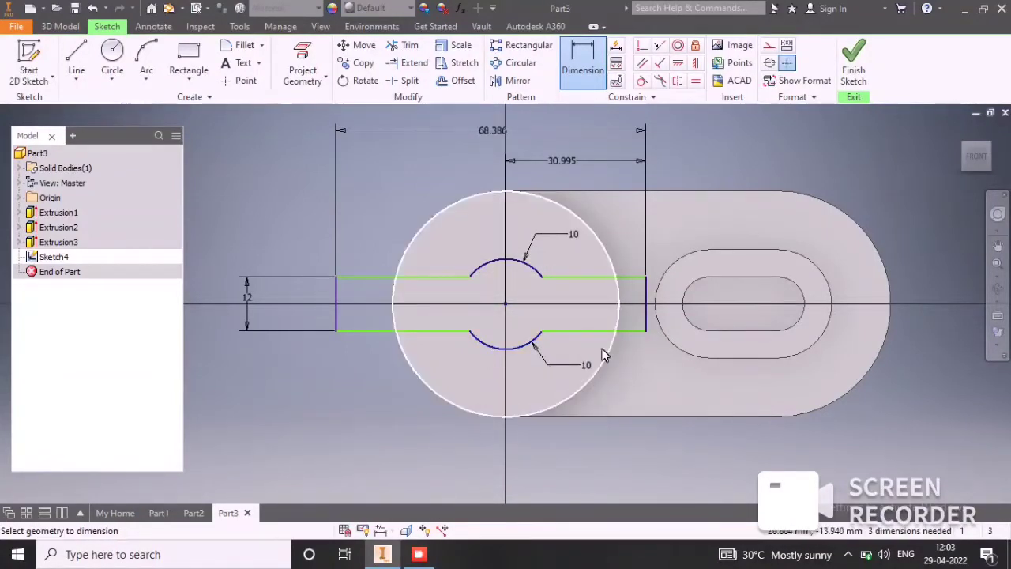
# - Apply automatic dimensions to fully constrain Sketch4, then finish the sketch
pyautogui.click(615, 47)
pyautogui.click(67, 212)
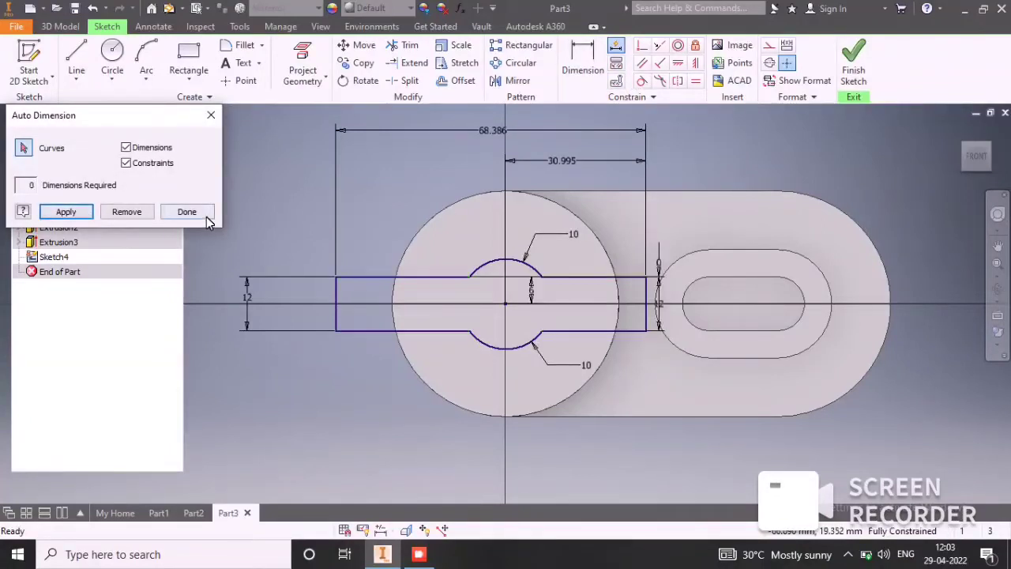
pyautogui.click(187, 212)
pyautogui.click(854, 68)
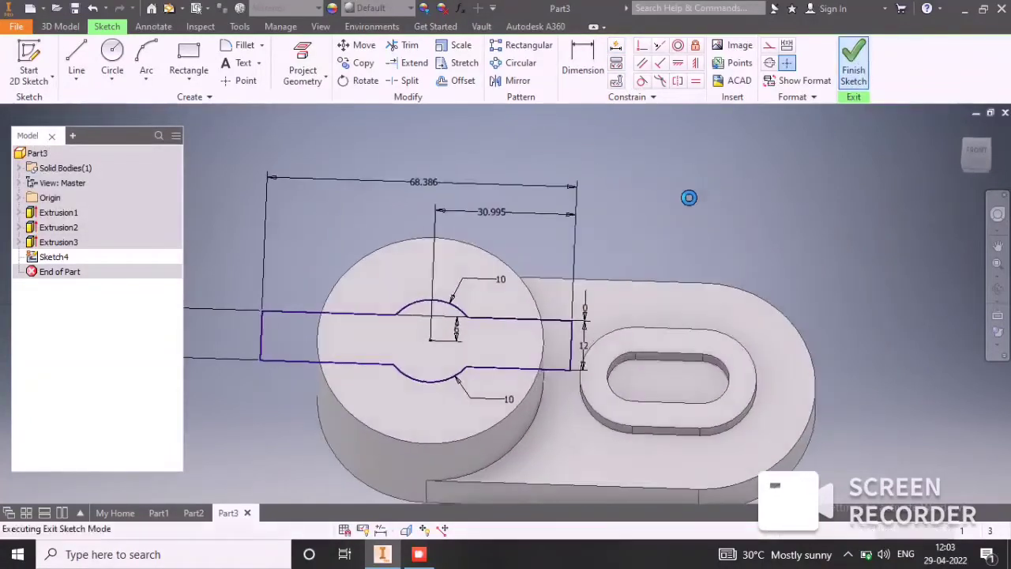
# - Extrude the keyhole profile as a 6 mm cut into the top of the boss
pyautogui.scroll(-3, 515, 251)
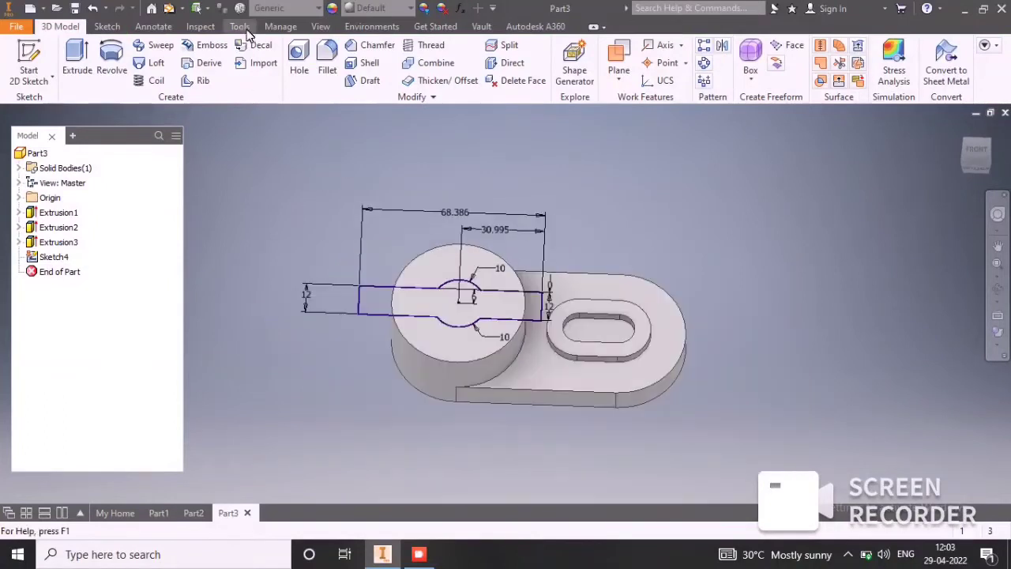
pyautogui.click(79, 63)
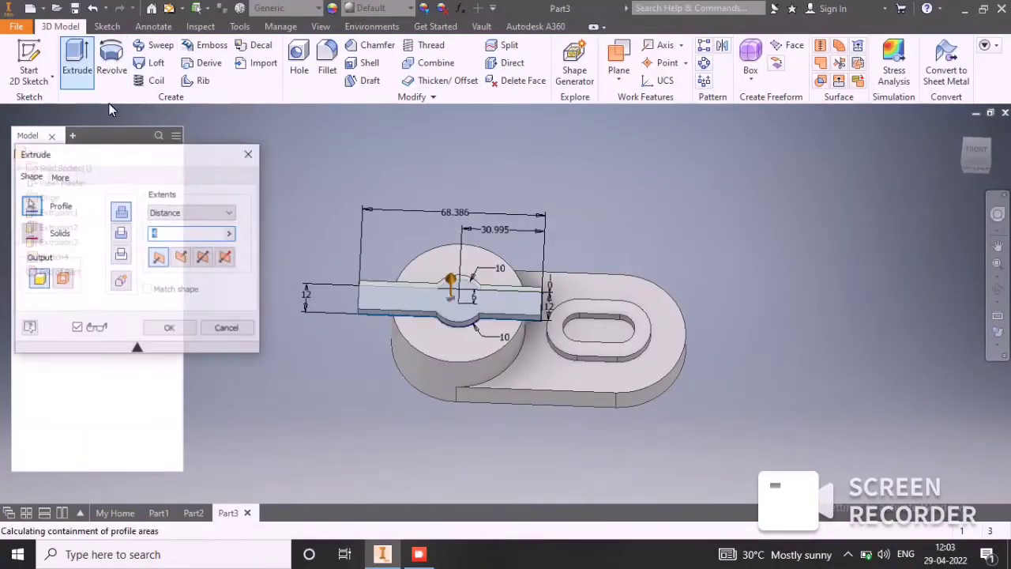
pyautogui.click(121, 234)
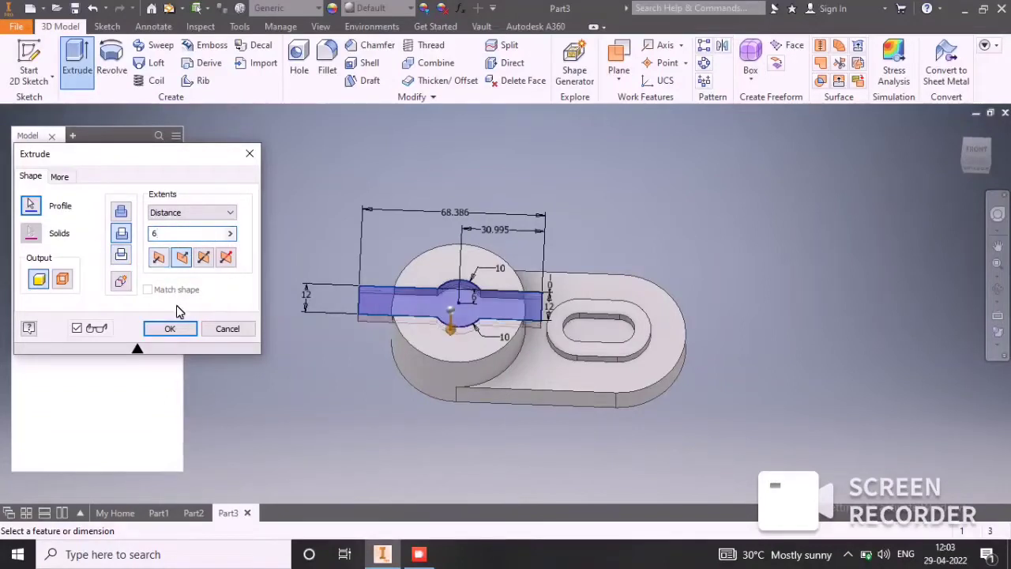
pyautogui.click(170, 329)
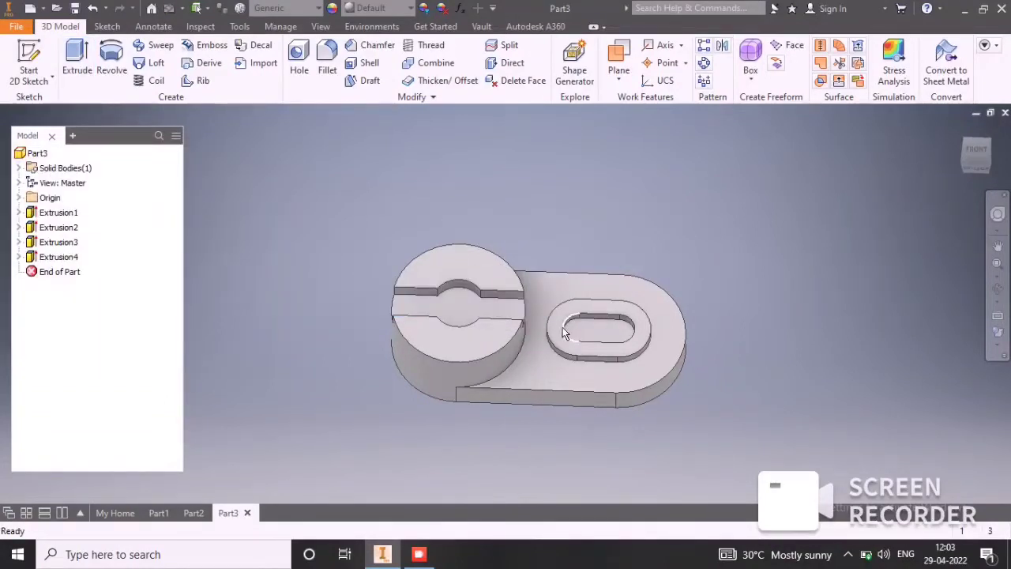
# - Create Work Plane1 from the boss's side face and an origin plane
pyautogui.moveTo(732, 365)
pyautogui.keyDown('shift'); pyautogui.mouseDown(button='middle')
pyautogui.moveTo(638, 411)
pyautogui.moveTo(558, 369)
pyautogui.moveTo(376, 331)
pyautogui.mouseUp(button='middle'); pyautogui.keyUp('shift')
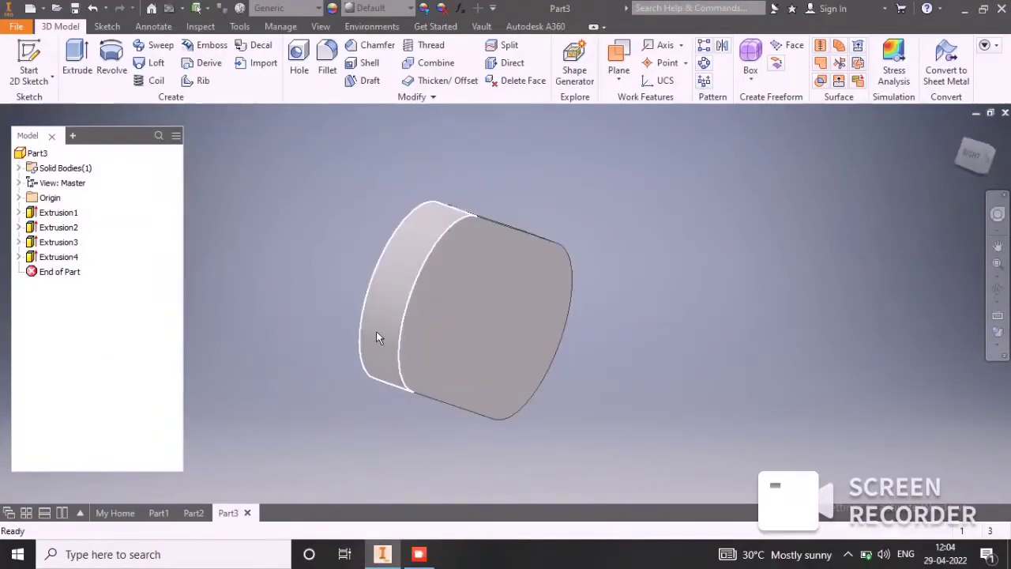
pyautogui.click(632, 50)
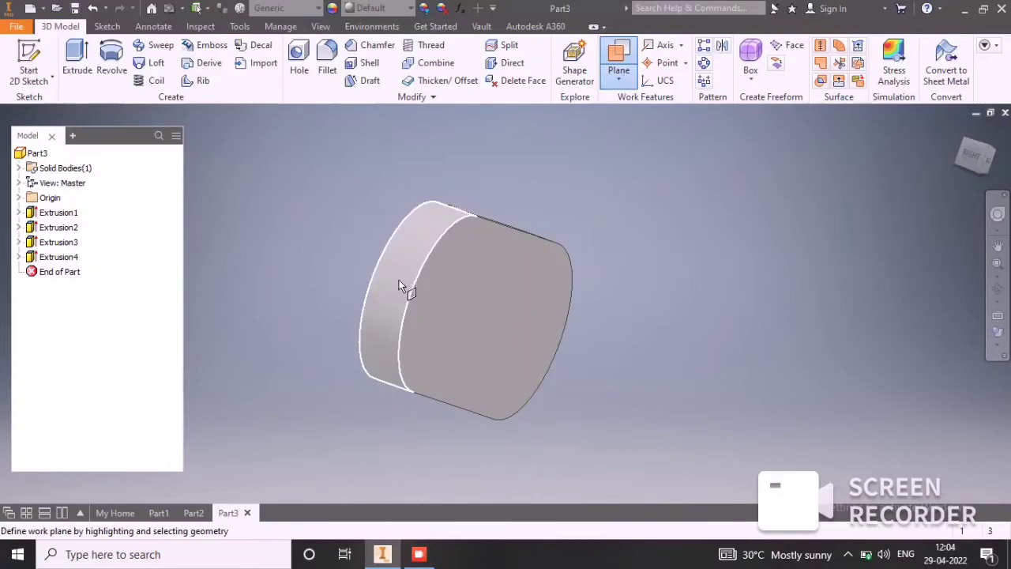
pyautogui.click(19, 198)
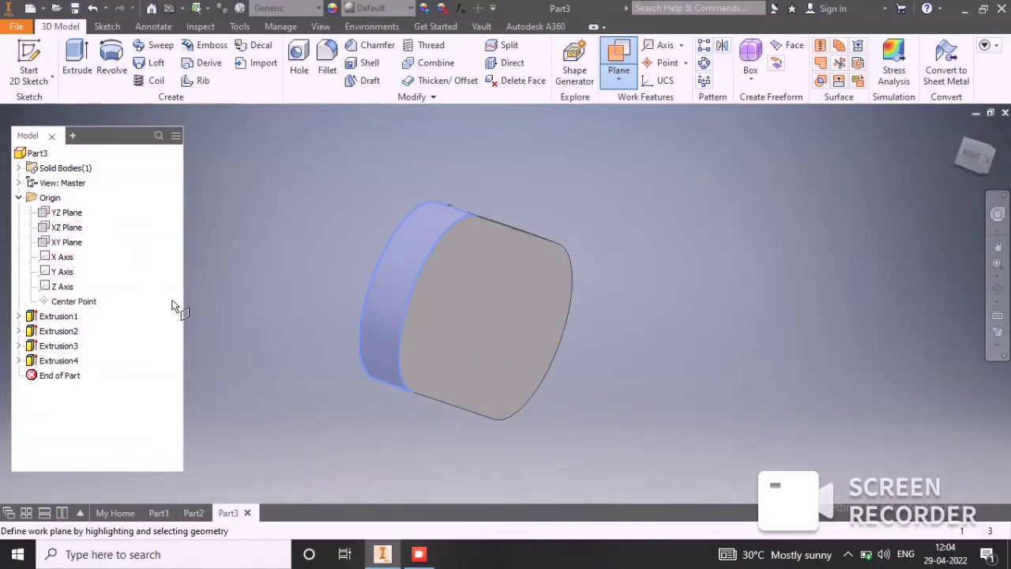
pyautogui.keyDown('shift'); pyautogui.moveTo(322, 293); pyautogui.dragTo(368, 339, button='middle'); pyautogui.keyUp('shift')
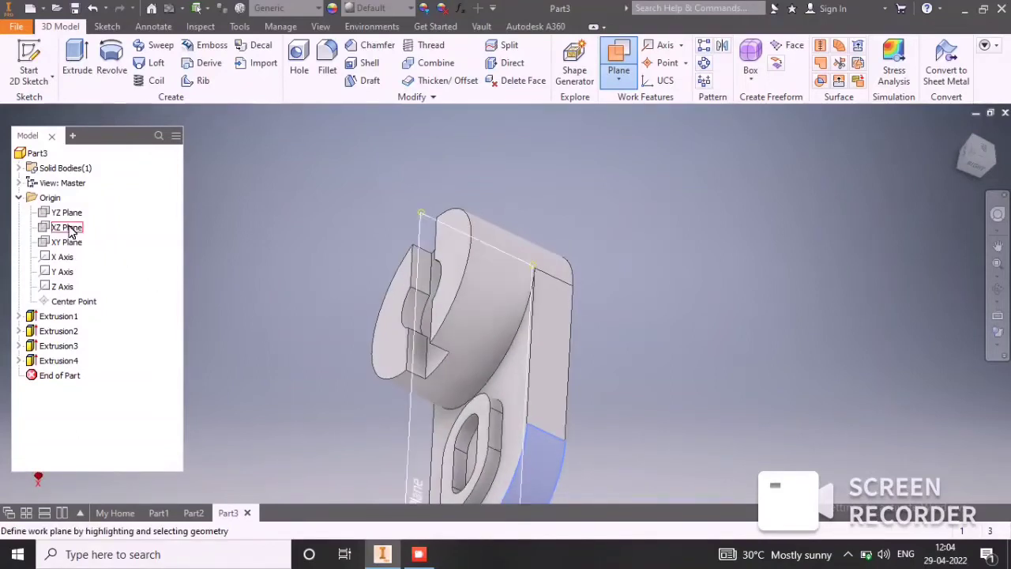
pyautogui.click(45, 217)
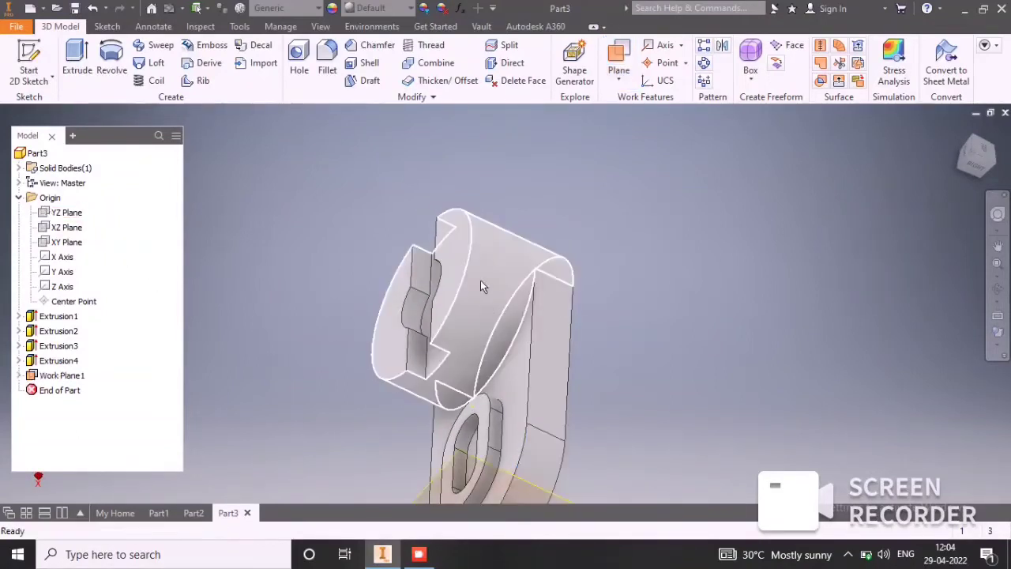
pyautogui.scroll(-5, 485, 305)
pyautogui.scroll(3, 486, 399)
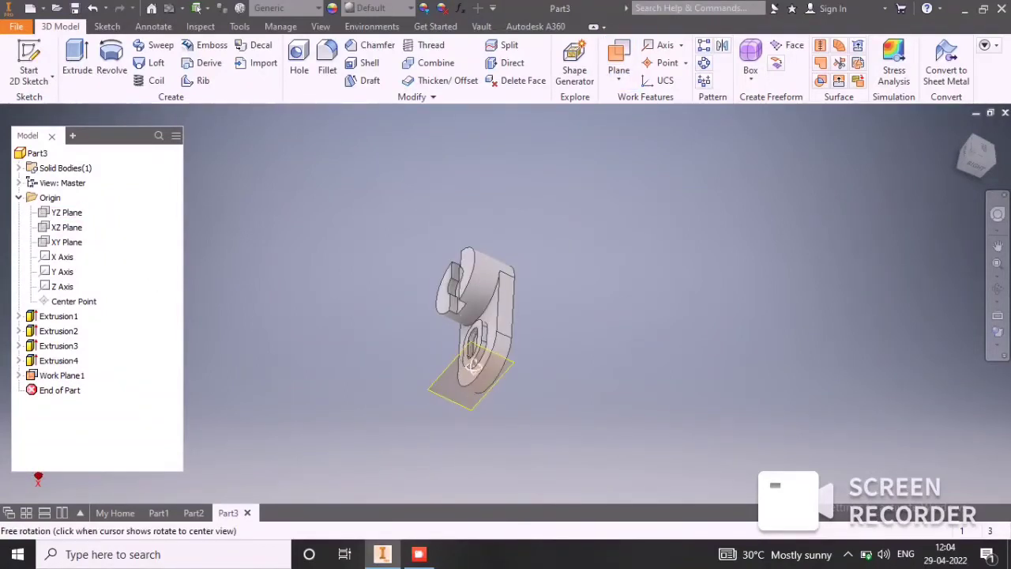
pyautogui.keyDown('shift'); pyautogui.moveTo(485, 399); pyautogui.dragTo(437, 348, button='middle'); pyautogui.keyUp('shift')
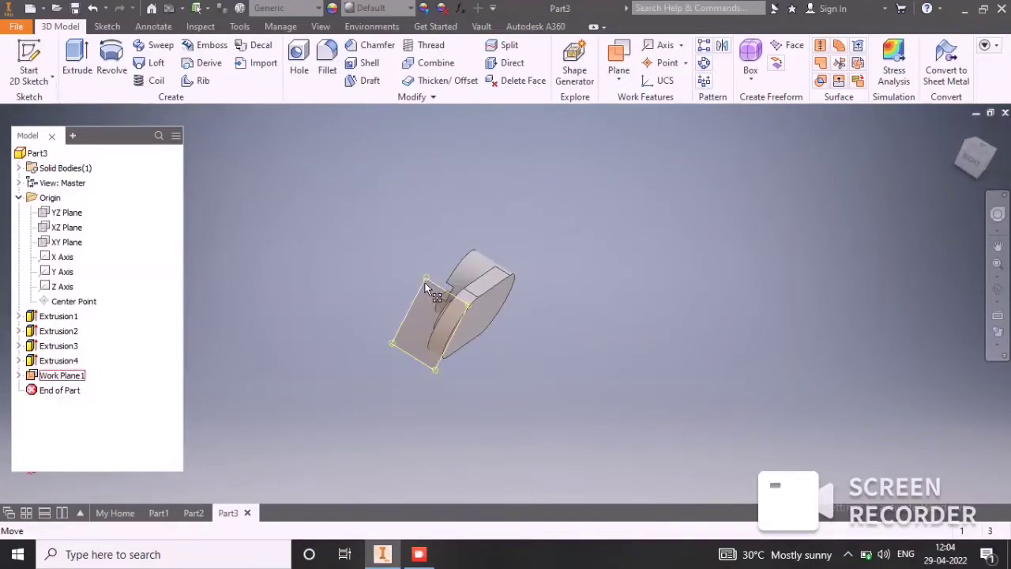
# - Start a new 2D sketch, Sketch5, on Work Plane1
pyautogui.rightClick(425, 284)
pyautogui.click(427, 289)
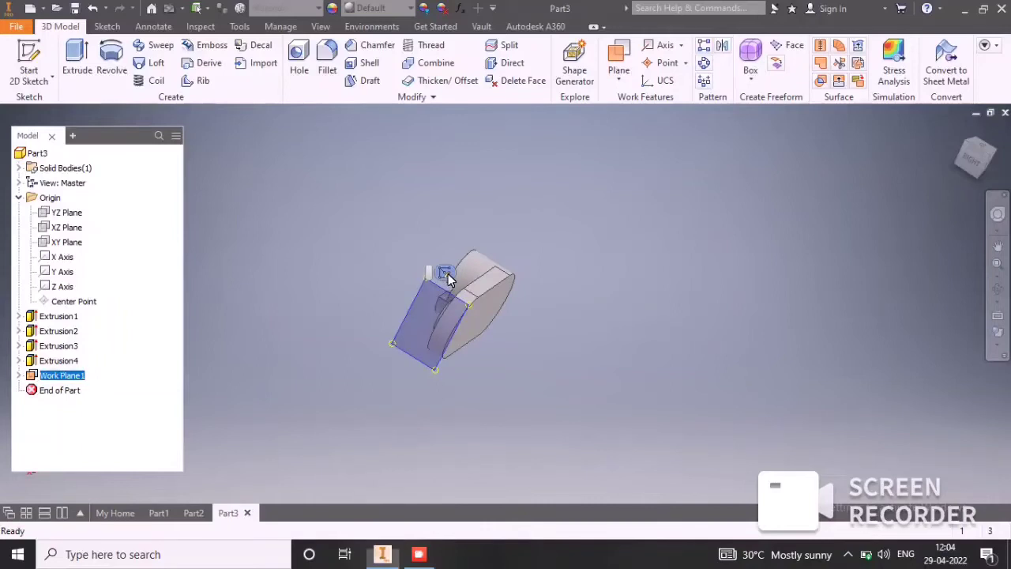
pyautogui.press('s')
pyautogui.moveTo(520, 272)
pyautogui.keyDown('shift'); pyautogui.mouseDown(button='middle')
pyautogui.moveTo(557, 352)
pyautogui.moveTo(535, 334)
pyautogui.mouseUp(button='middle'); pyautogui.keyUp('shift')
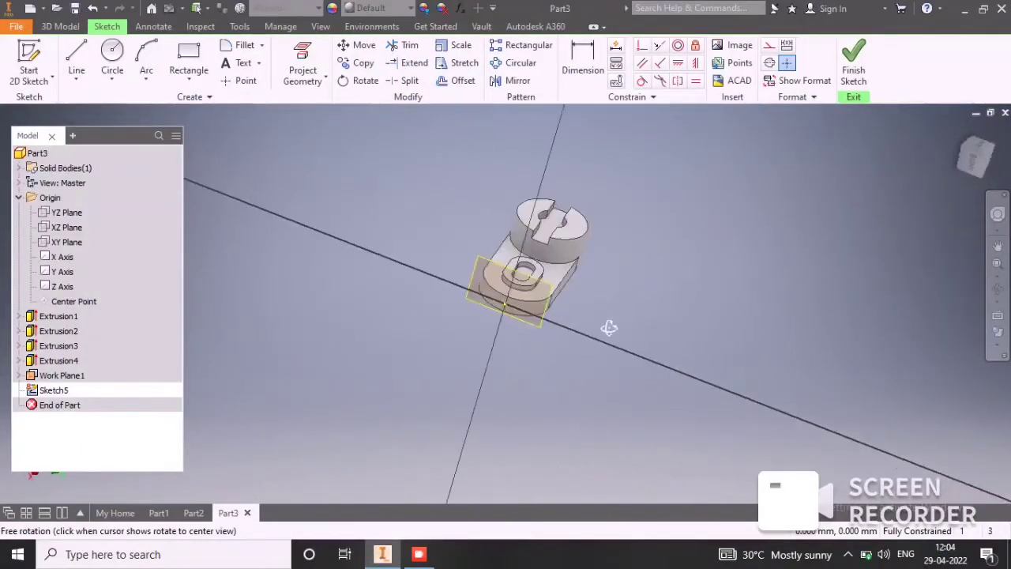
# - View the sketch plane head-on and draw a two-point rectangle straddling the horizontal axis
pyautogui.keyDown('shift'); pyautogui.moveTo(535, 334); pyautogui.dragTo(659, 311, button='middle'); pyautogui.keyUp('shift')
pyautogui.click(978, 155)
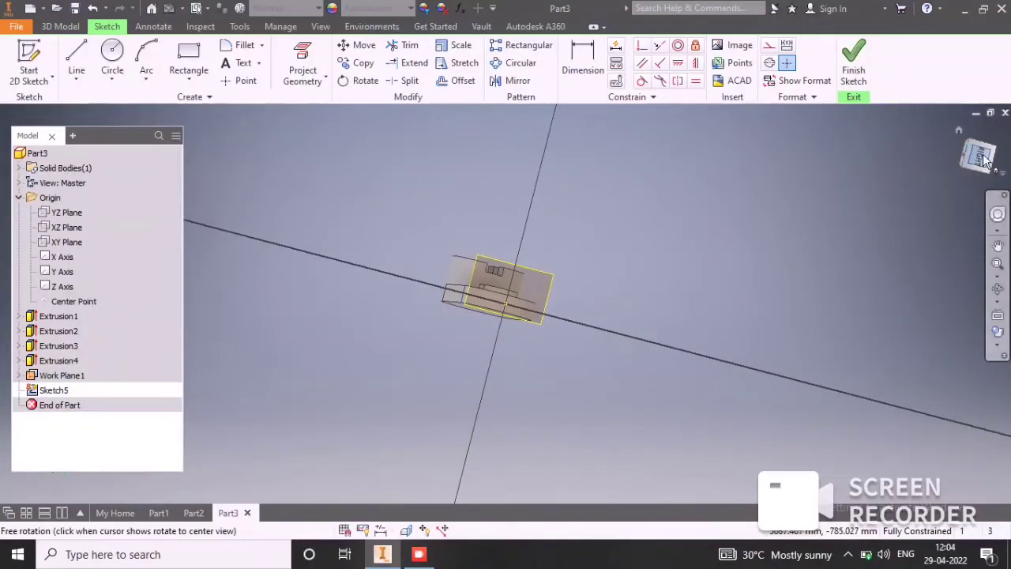
pyautogui.click(190, 61)
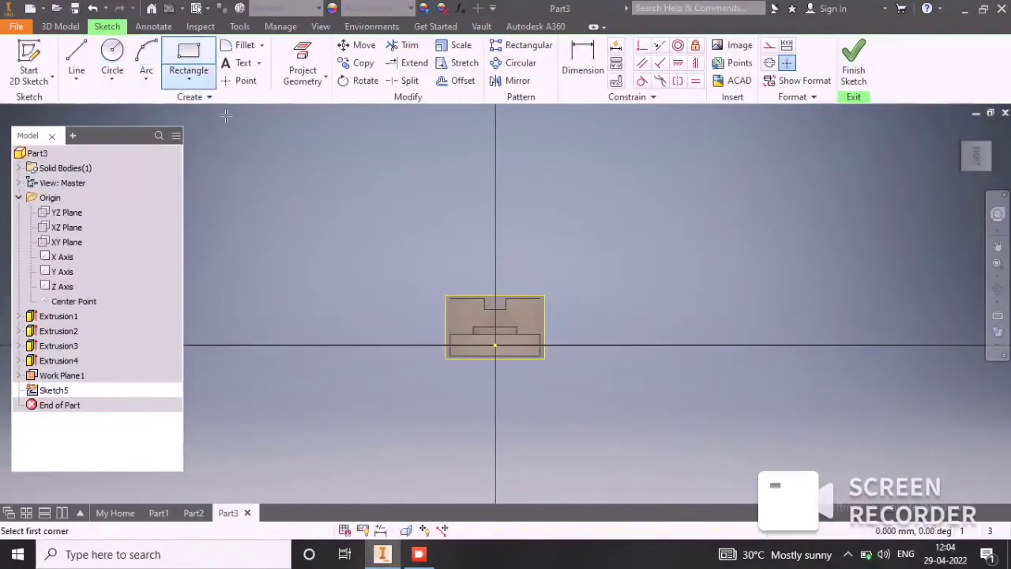
pyautogui.scroll(-2, 480, 380)
pyautogui.scroll(-5, 478, 343)
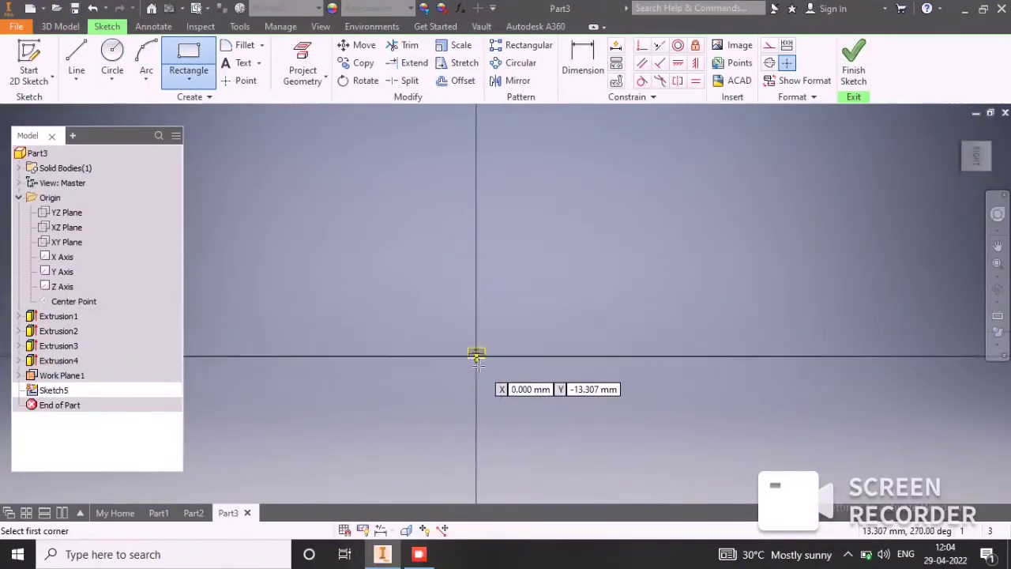
pyautogui.click(466, 256)
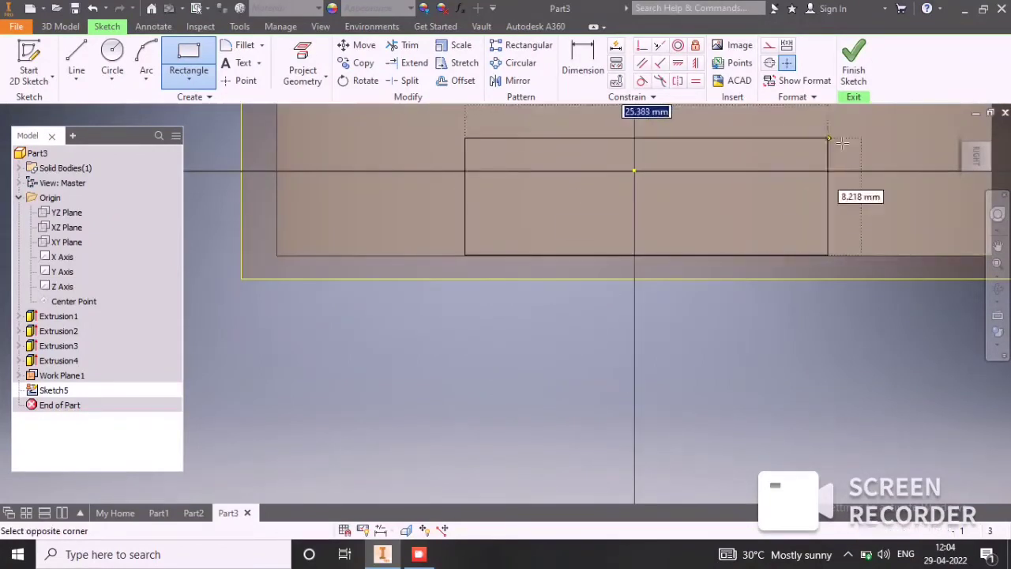
pyautogui.click(893, 171)
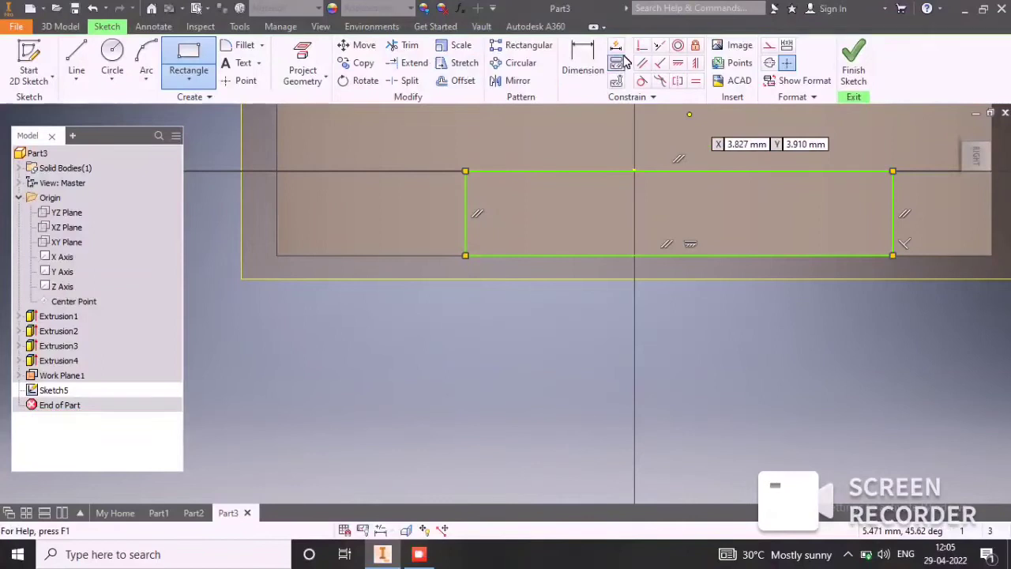
pyautogui.click(582, 59)
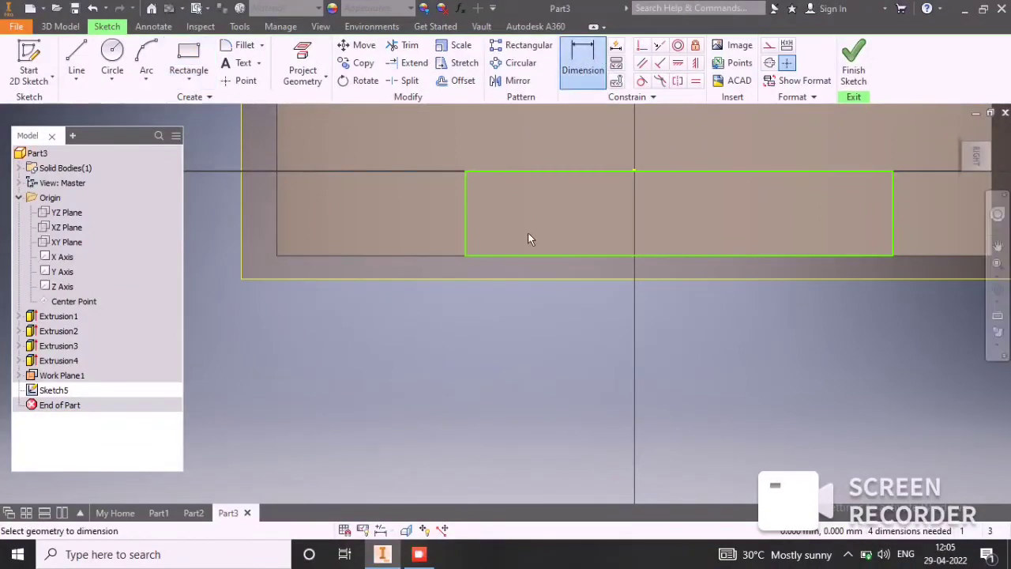
# - Dimension the notch rectangle 6 high and 20 wide
pyautogui.click(466, 212)
pyautogui.click(347, 230)
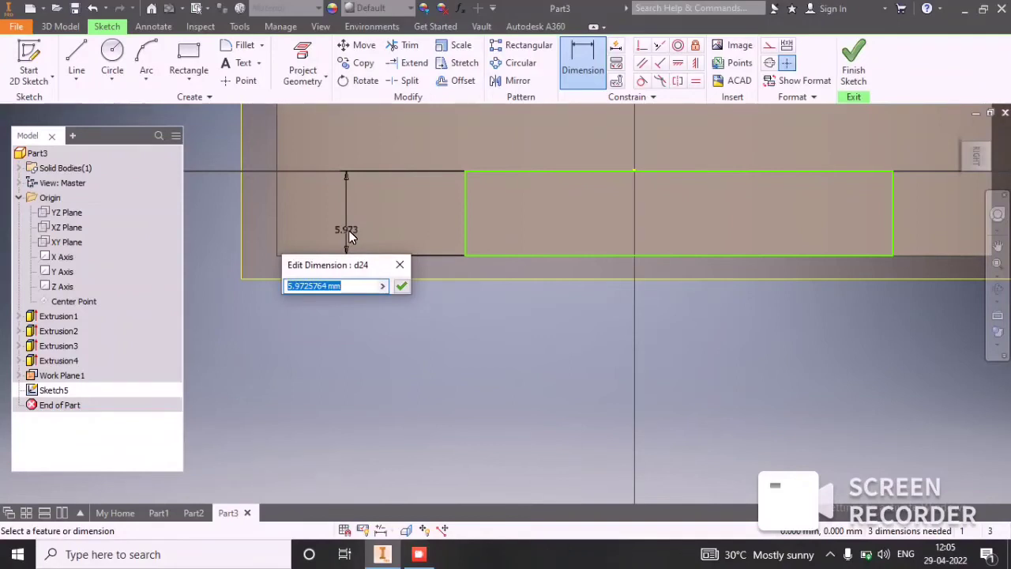
pyautogui.write('6')
pyautogui.click(401, 288)
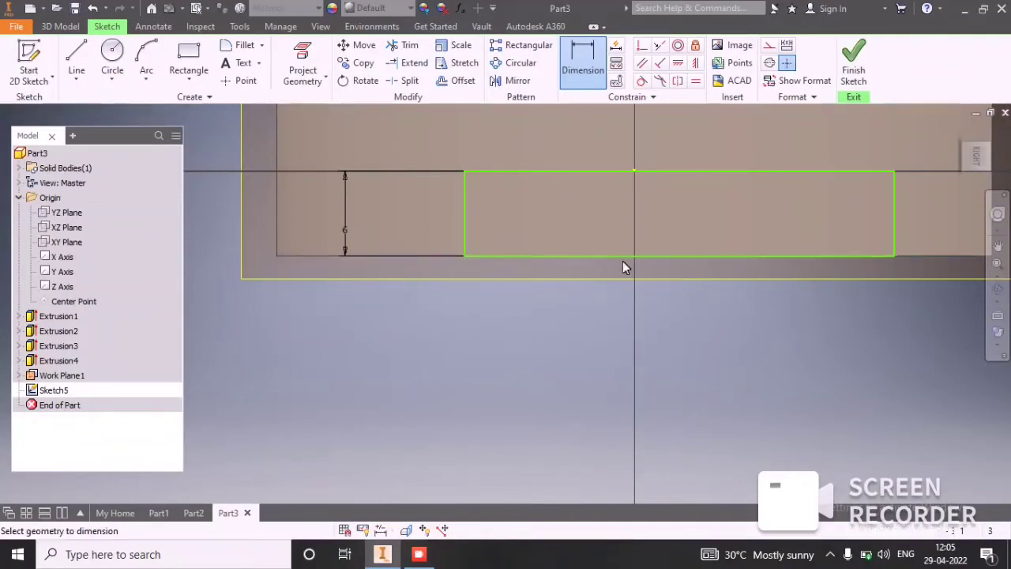
pyautogui.click(672, 255)
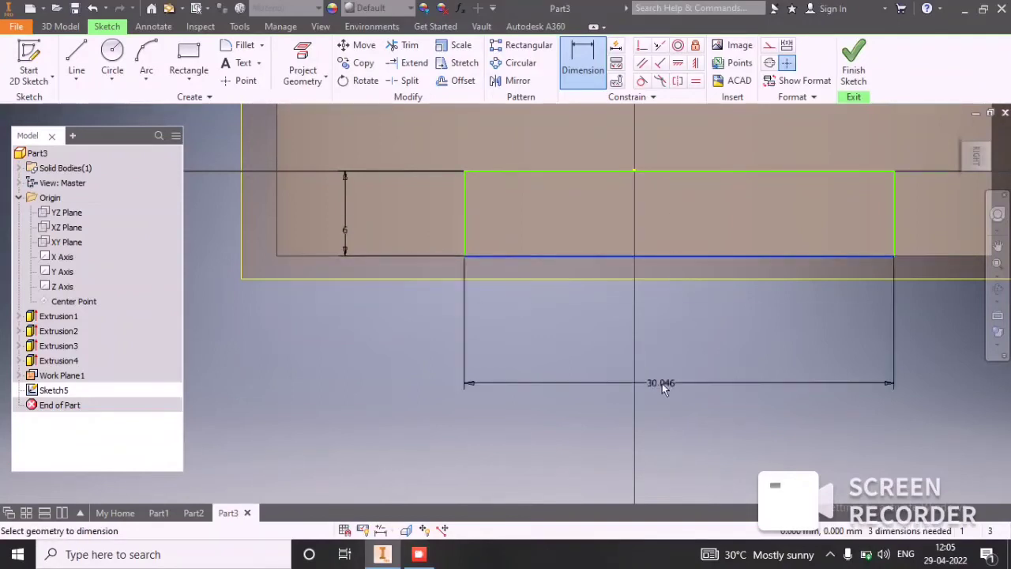
pyautogui.click(661, 384)
pyautogui.write('20')
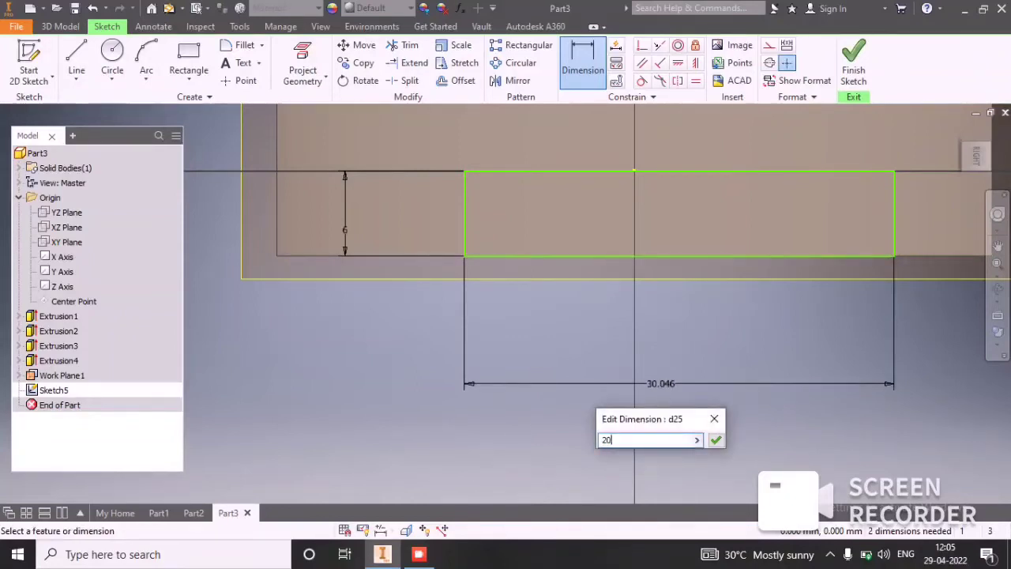
pyautogui.press('Return')
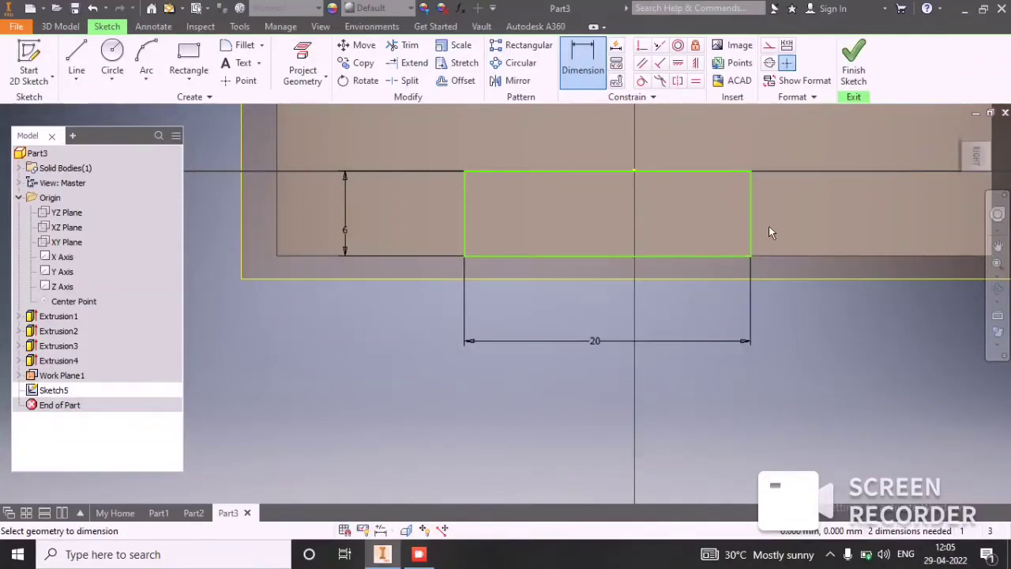
# - Dimension the rectangle's right edge 10 from the centre point
pyautogui.click(751, 226)
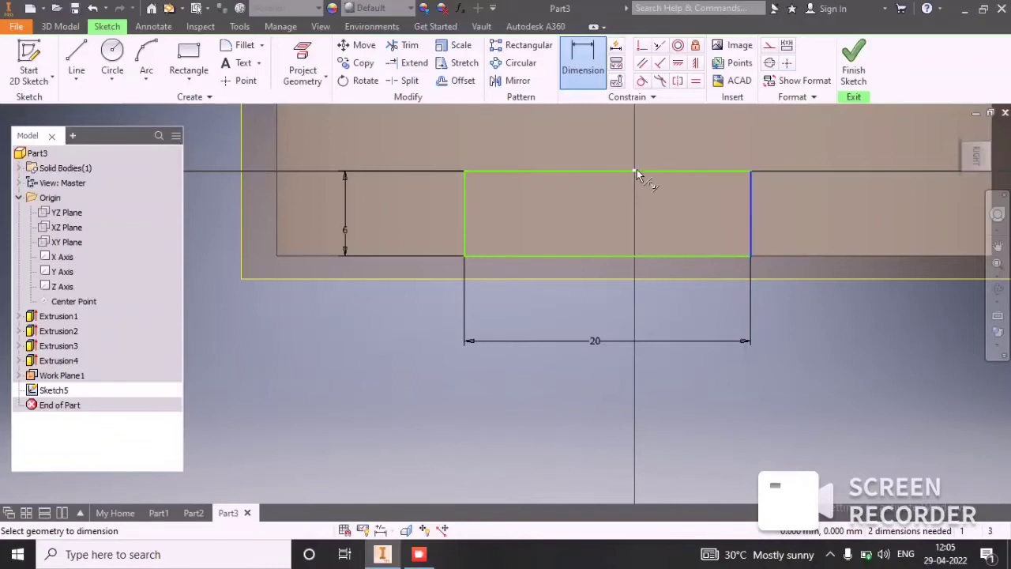
pyautogui.click(634, 170)
pyautogui.click(726, 410)
pyautogui.write('10')
pyautogui.press('Return')
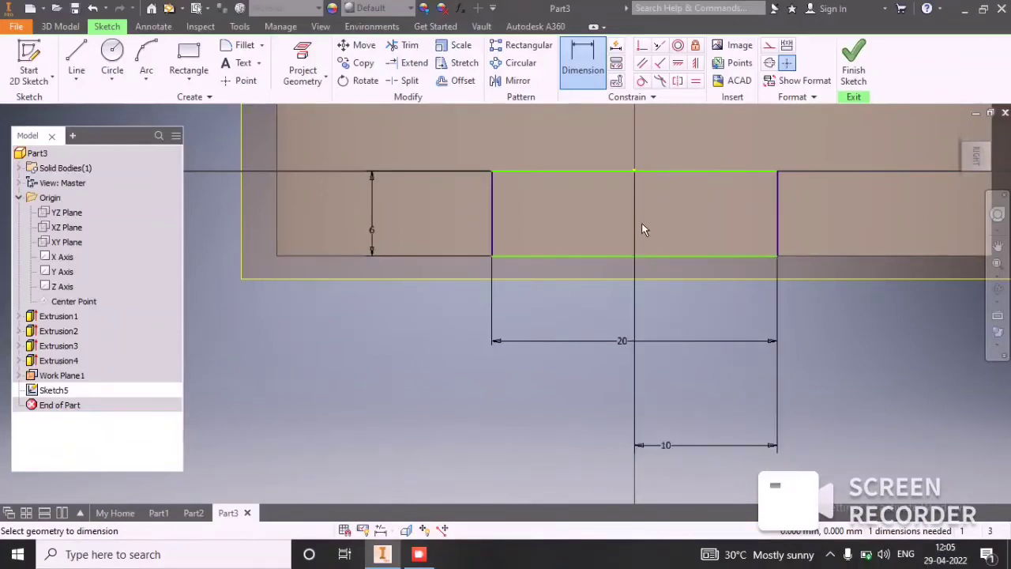
# - Apply automatic dimensions so Sketch5 is fully constrained
pyautogui.scroll(-2, 641, 223)
pyautogui.moveTo(641, 224); pyautogui.dragTo(604, 292, button='middle')
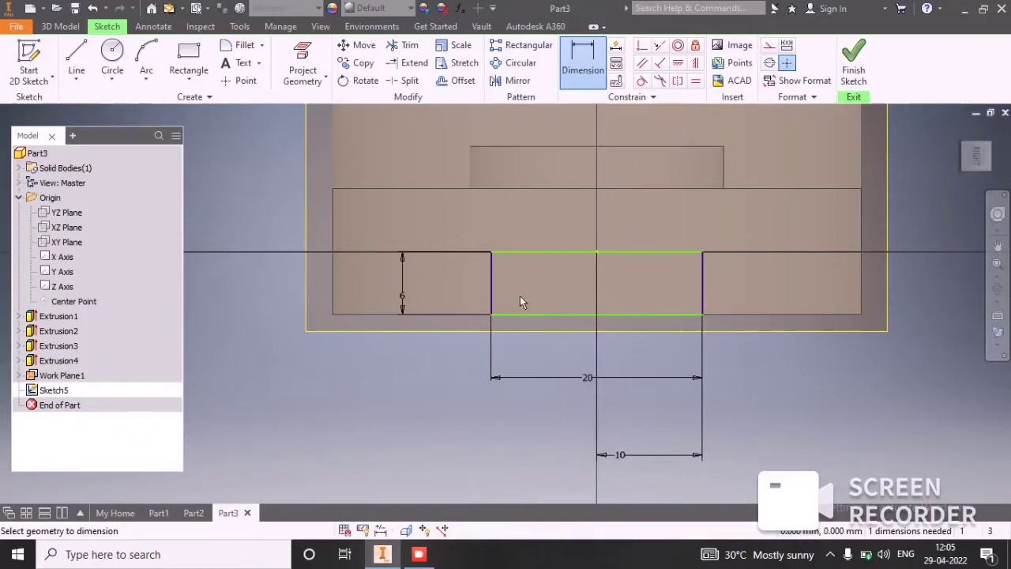
pyautogui.click(617, 52)
pyautogui.click(77, 220)
pyautogui.click(186, 214)
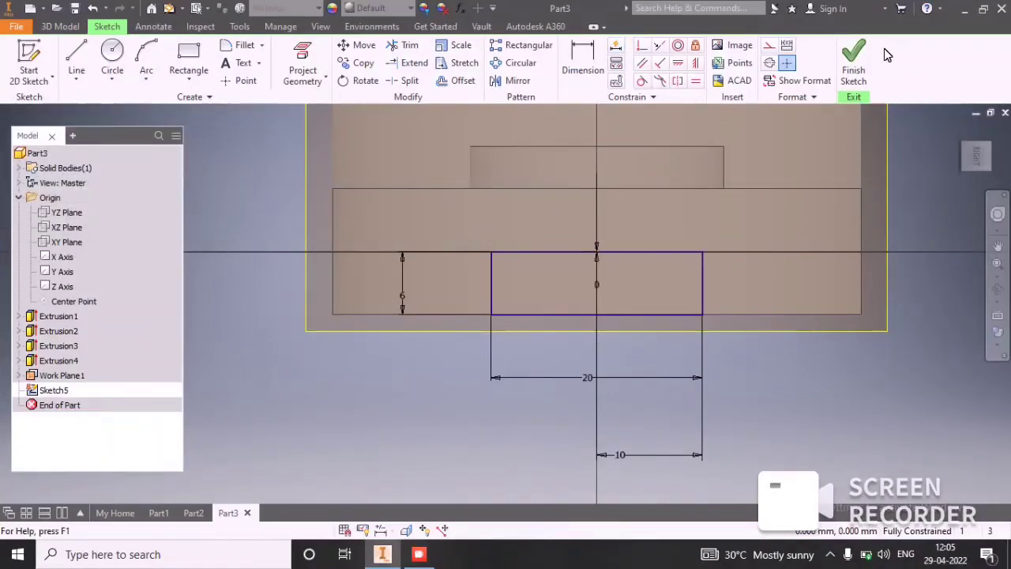
# - Finish Sketch5 and extrude the rectangle with extents All as Extrusion5
pyautogui.click(853, 55)
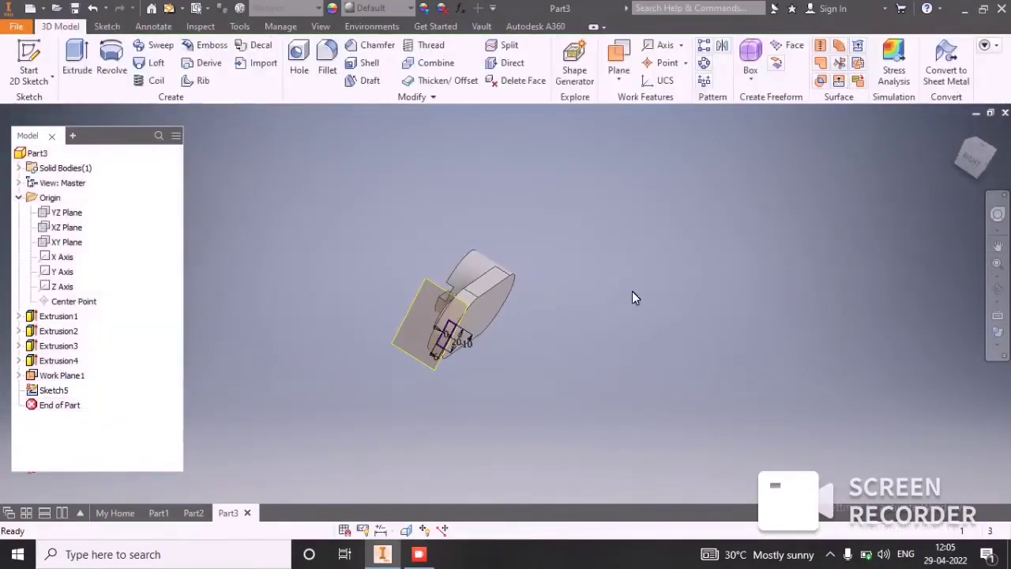
pyautogui.click(77, 63)
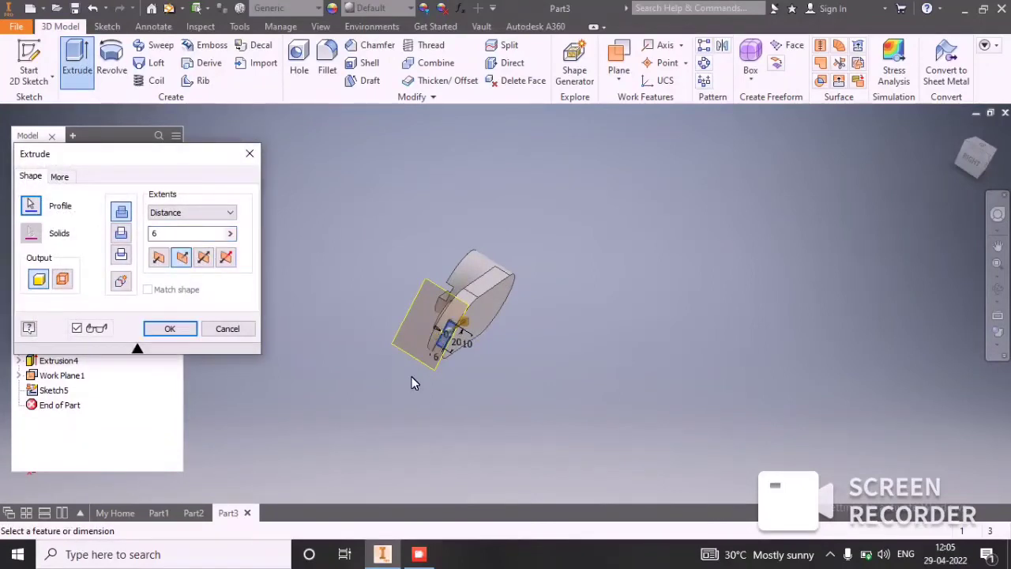
pyautogui.scroll(3, 411, 370)
pyautogui.scroll(3, 410, 366)
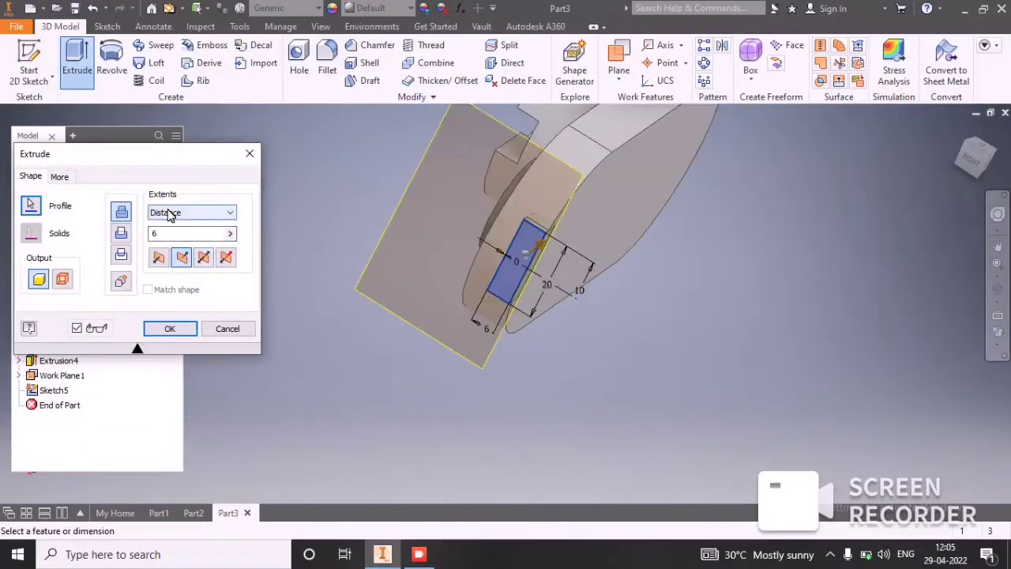
pyautogui.click(168, 216)
pyautogui.click(189, 263)
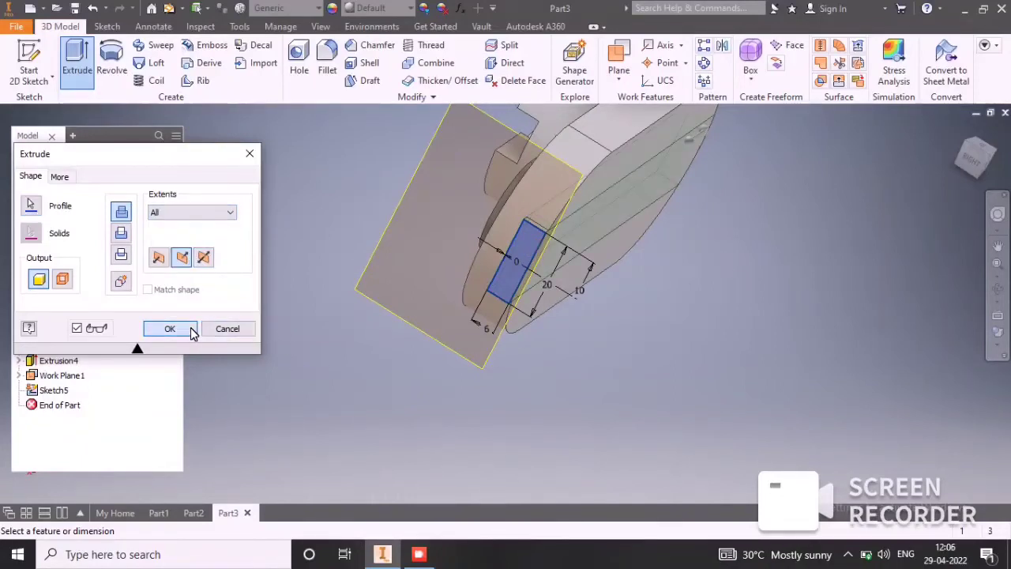
pyautogui.click(170, 329)
pyautogui.keyDown('shift'); pyautogui.moveTo(377, 334); pyautogui.dragTo(534, 323, button='middle'); pyautogui.keyUp('shift')
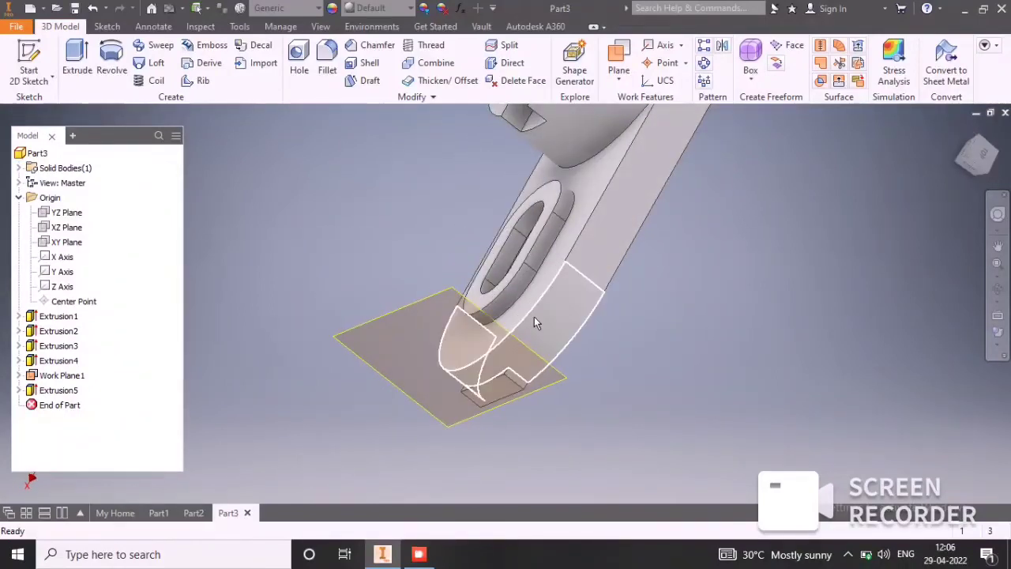
# - Undo the block and redo Extrusion5 as a flipped Cut through All
pyautogui.hotkey('ctrl', 'z')
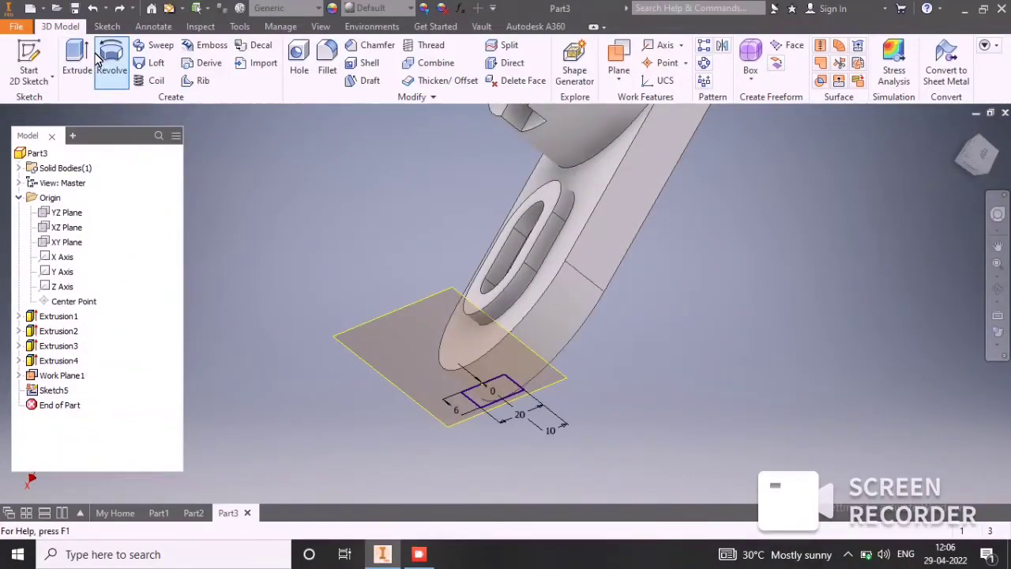
pyautogui.click(80, 53)
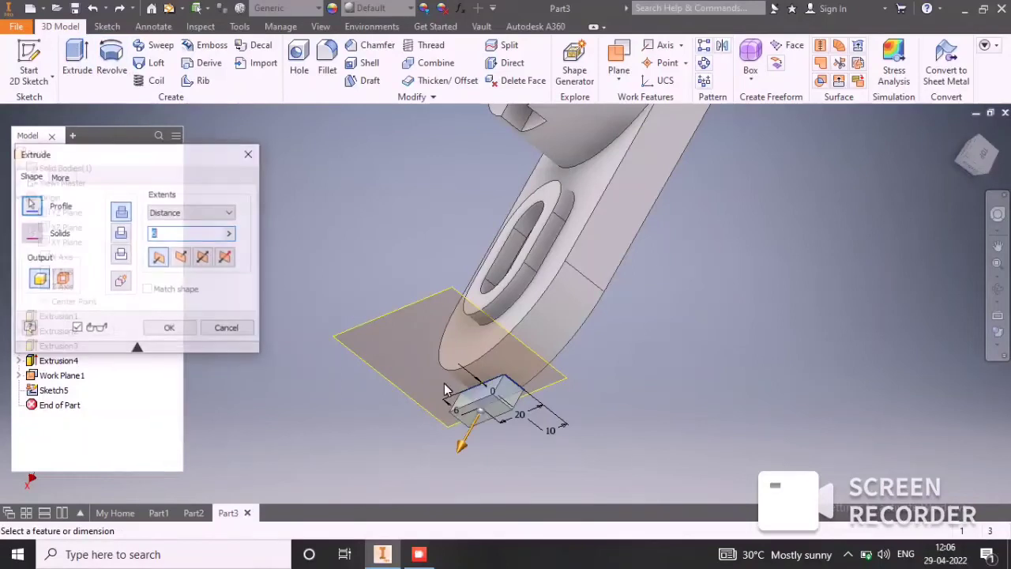
pyautogui.click(184, 258)
pyautogui.click(120, 234)
pyautogui.click(215, 212)
pyautogui.click(207, 268)
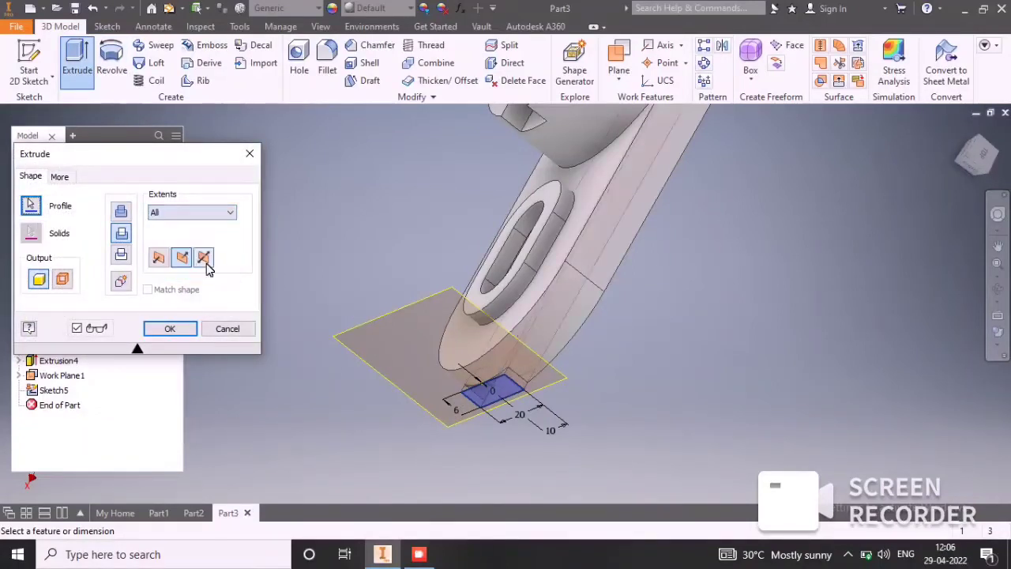
pyautogui.click(169, 329)
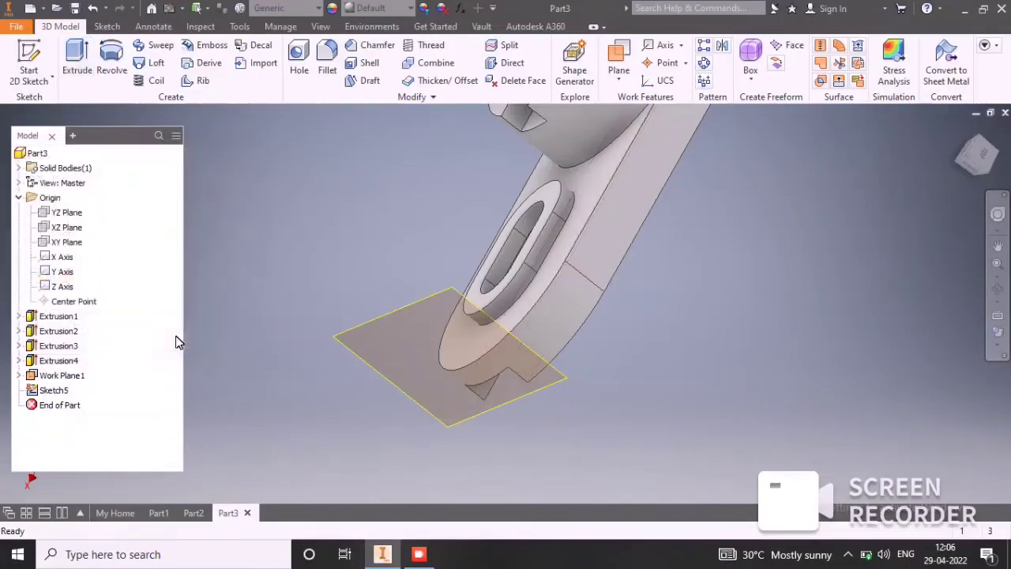
pyautogui.moveTo(444, 362)
pyautogui.keyDown('shift'); pyautogui.mouseDown(button='middle')
pyautogui.moveTo(589, 383)
pyautogui.moveTo(654, 285)
pyautogui.mouseUp(button='middle'); pyautogui.keyUp('shift')
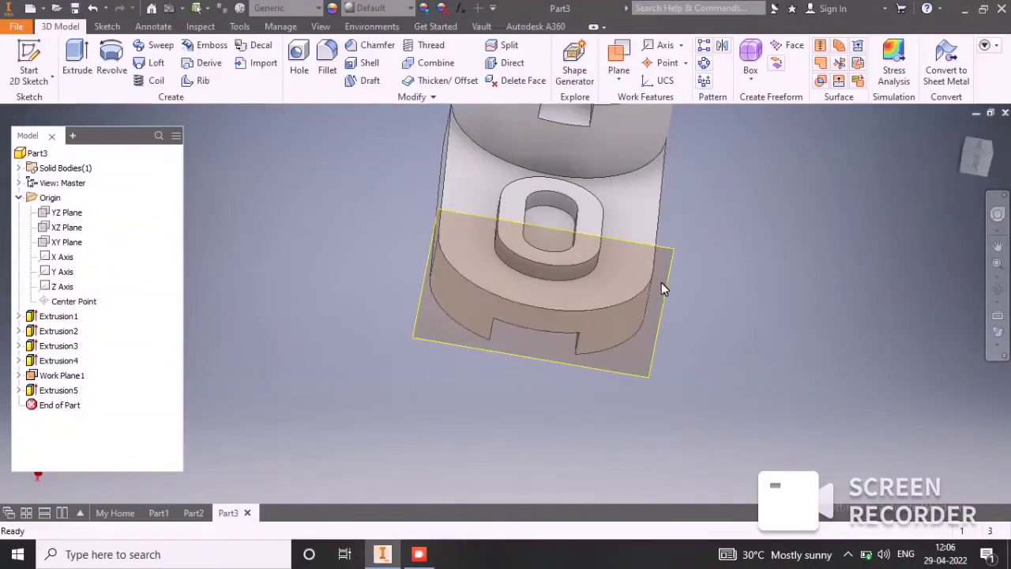
# - Turn off Work Plane1's visibility
pyautogui.click(671, 253)
pyautogui.rightClick(671, 252)
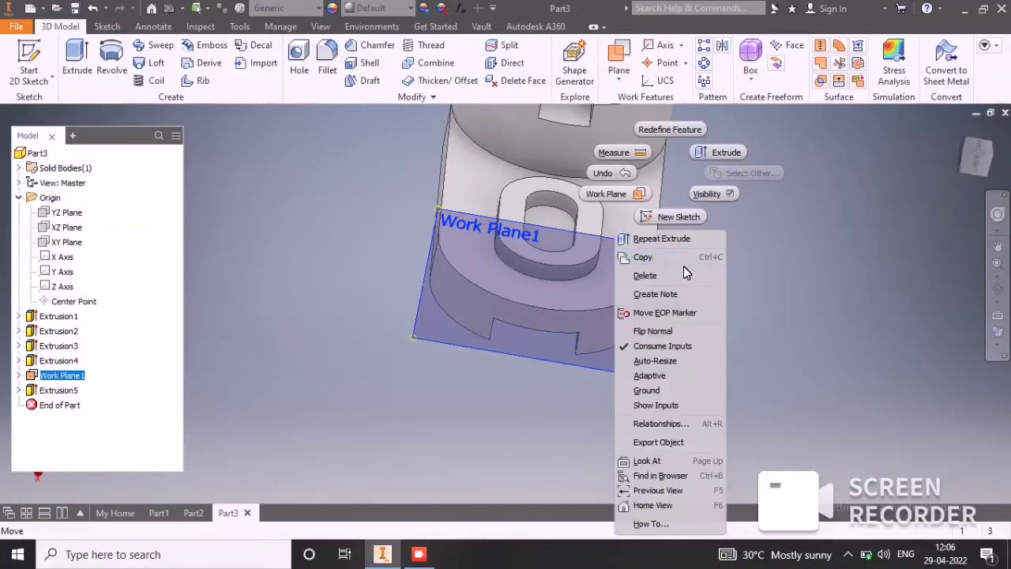
pyautogui.click(716, 195)
pyautogui.scroll(-5, 679, 282)
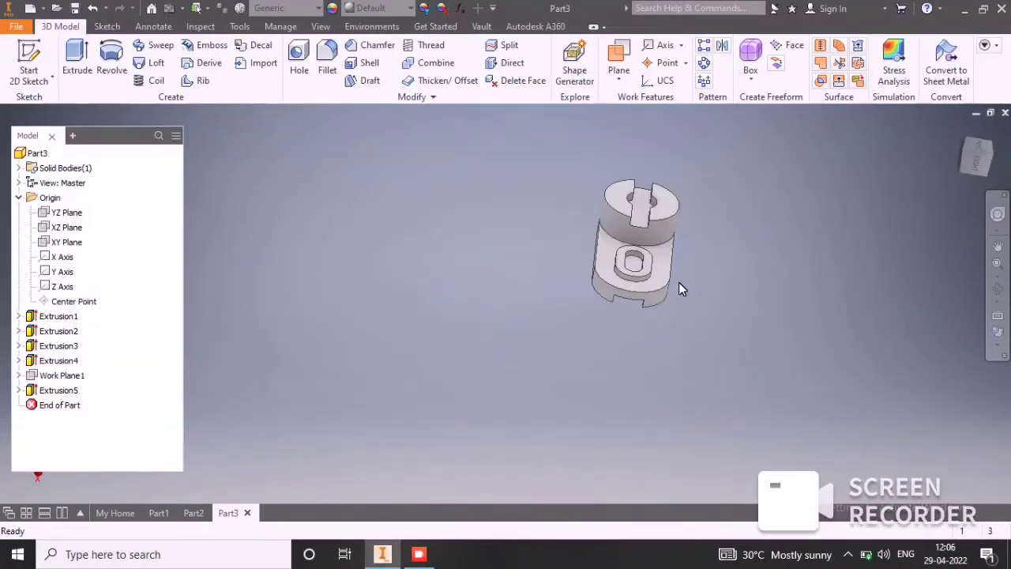
# - Give the part the Magenta appearance
pyautogui.click(376, 14)
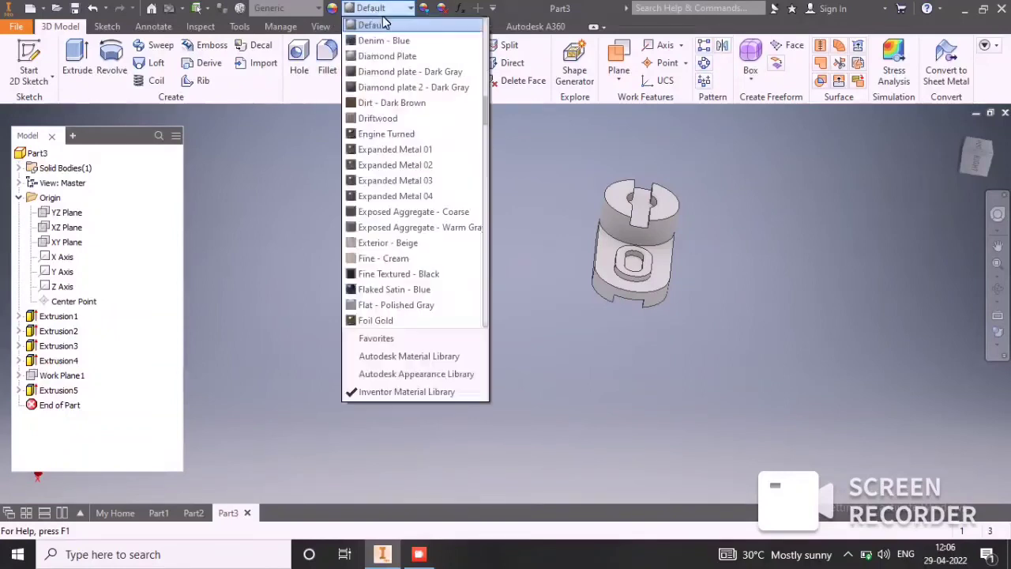
pyautogui.scroll(-5, 401, 234)
pyautogui.scroll(-5, 401, 234)
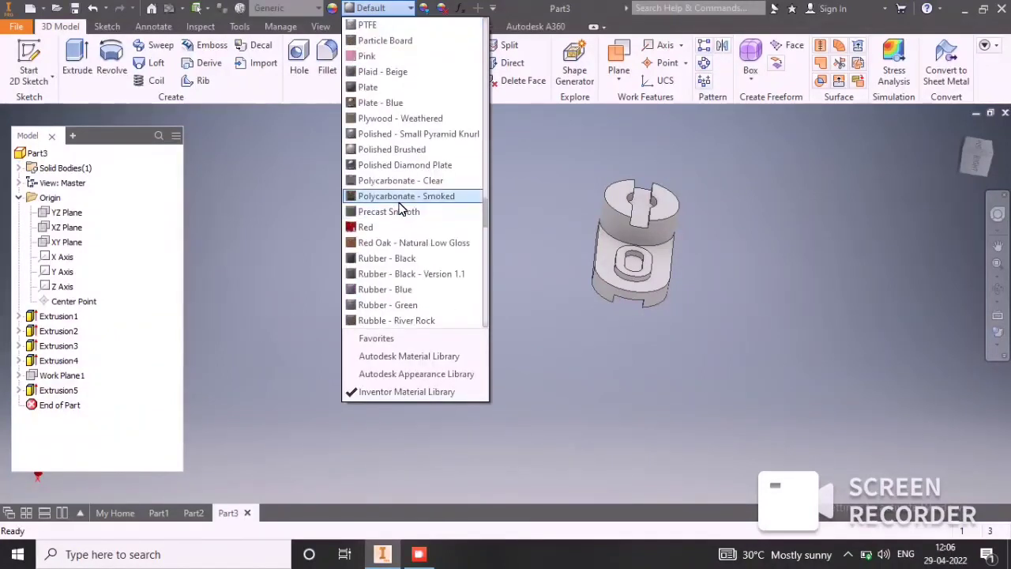
pyautogui.scroll(5, 399, 152)
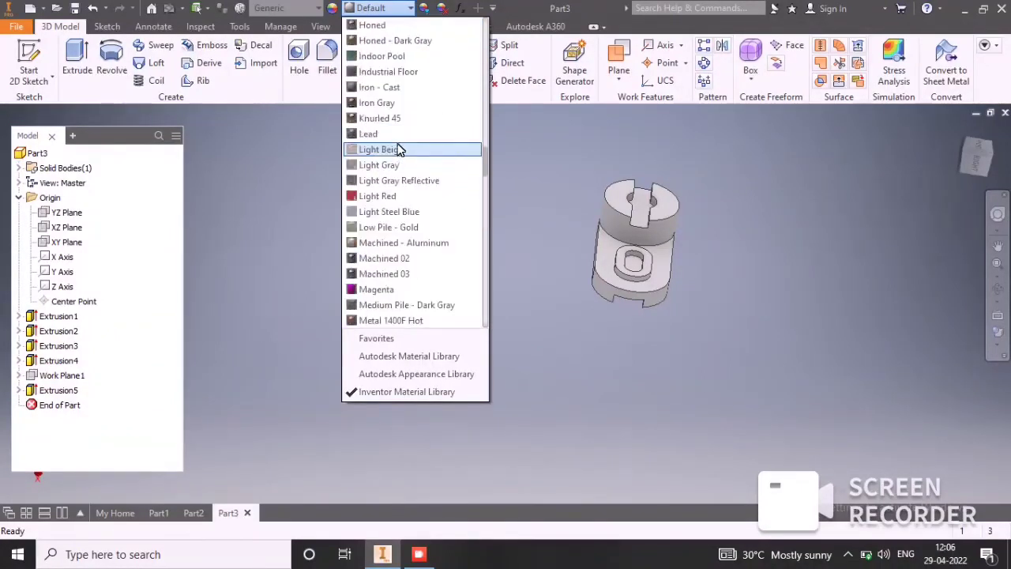
pyautogui.click(395, 289)
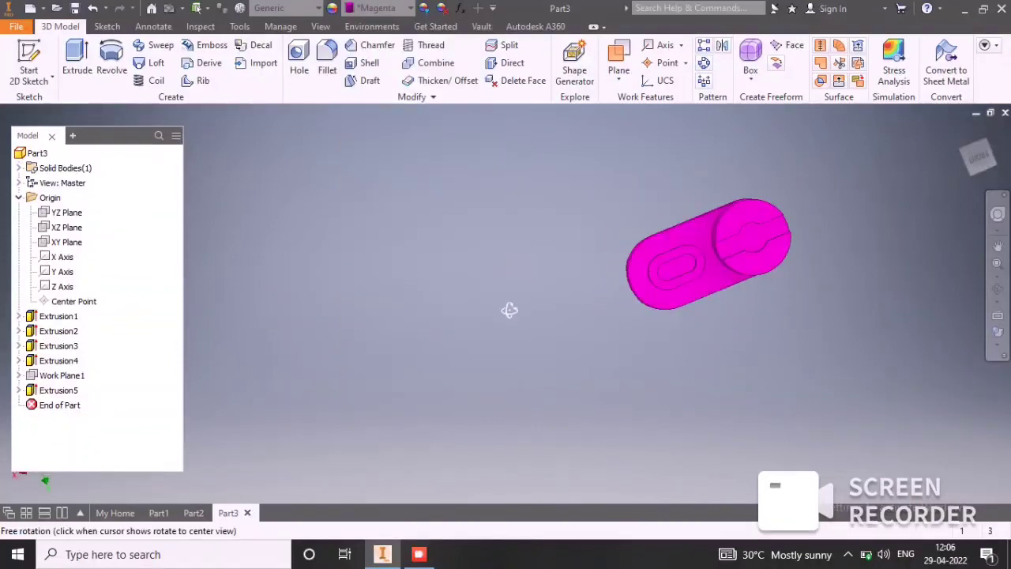
pyautogui.scroll(3, 802, 253)
pyautogui.scroll(-10, 802, 253)
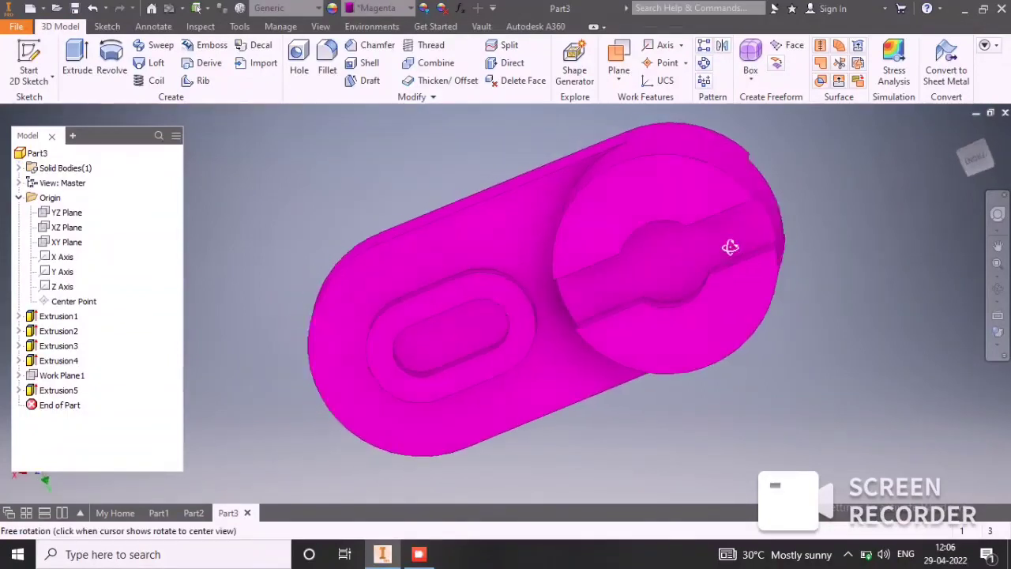